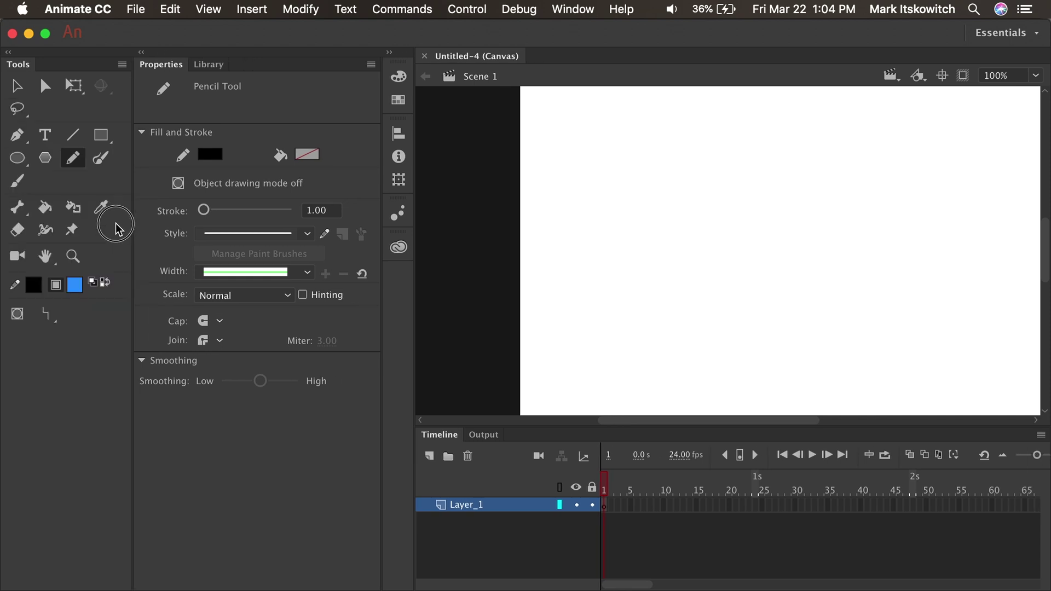
# Recap: one-column Tools panel, extra deck lines, yellow deck stripes, and a classic tween on the boat.
pyautogui.moveTo(115, 227); pyautogui.dragTo(31, 230)
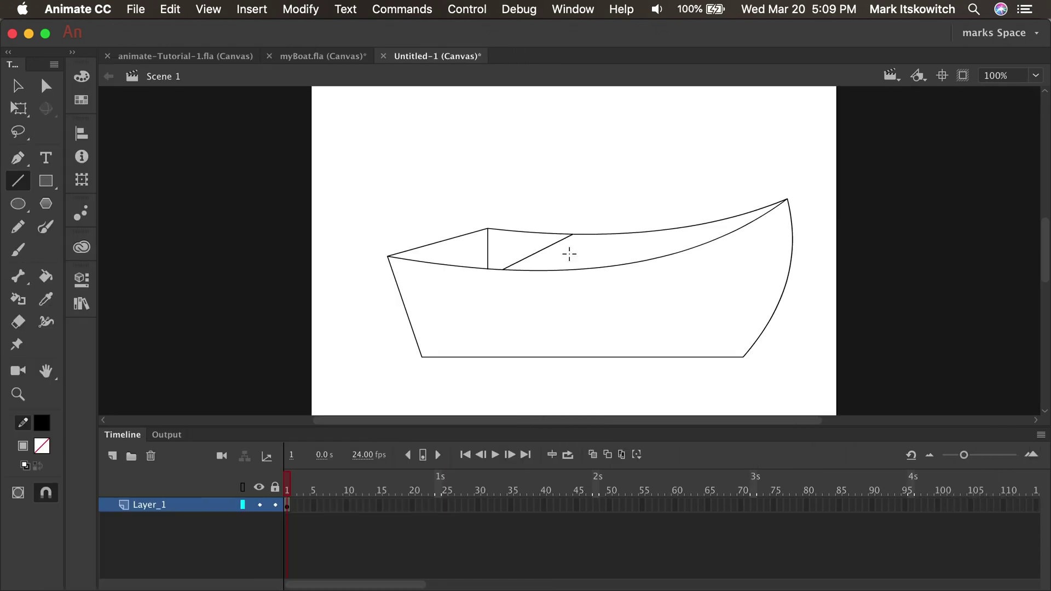
pyautogui.moveTo(565, 269)
pyautogui.mouseDown()
pyautogui.moveTo(598, 234)
pyautogui.moveTo(649, 232)
pyautogui.mouseUp()
pyautogui.click(567, 257)
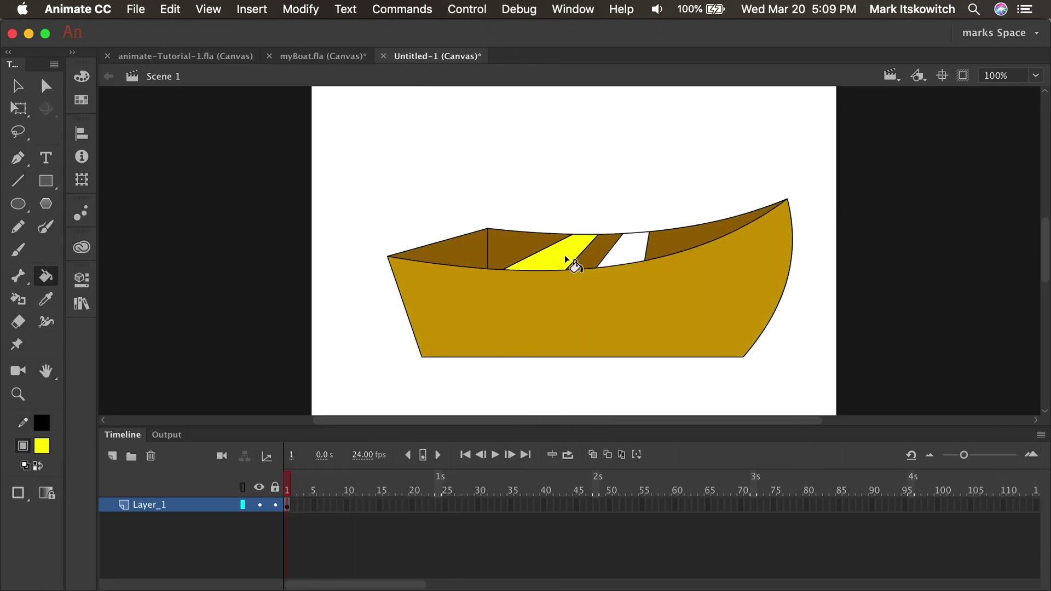
pyautogui.click(630, 249)
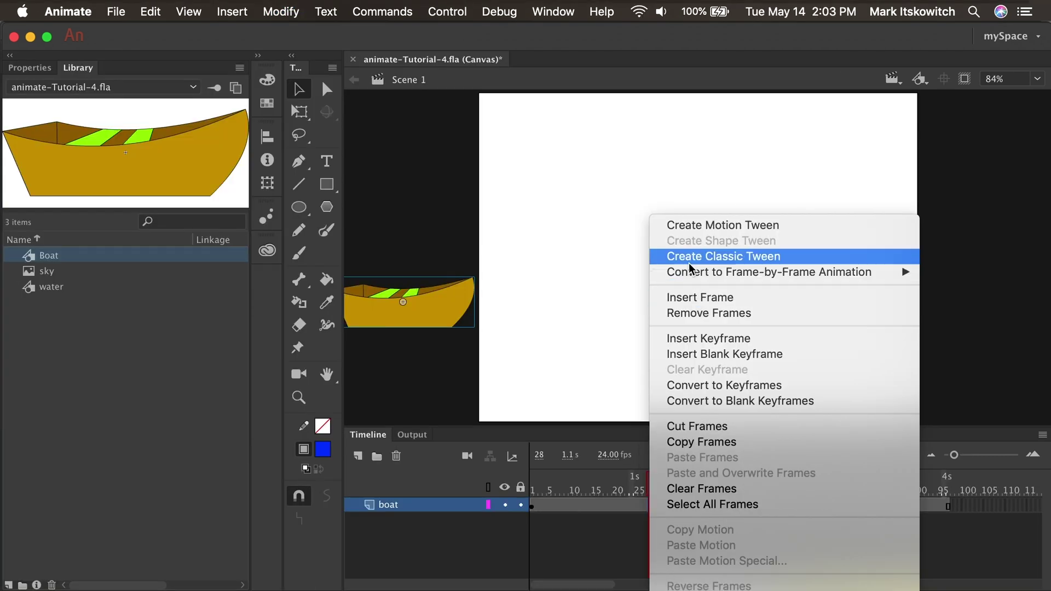
pyautogui.click(711, 258)
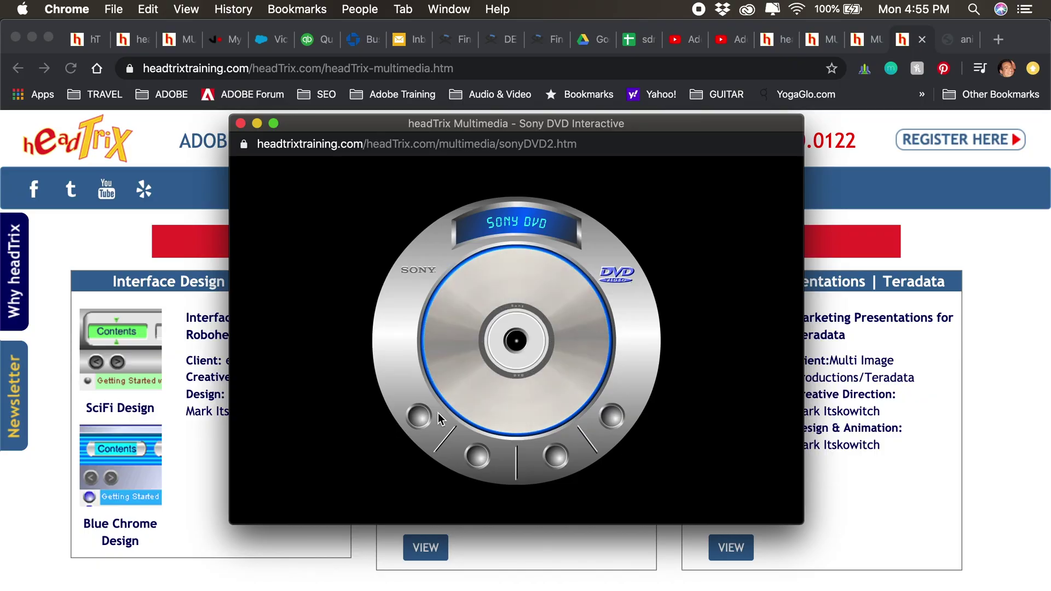
# View the Sony DVD Features demo, then play the Terex Transmission Motor and Pump animations.
pyautogui.click(419, 417)
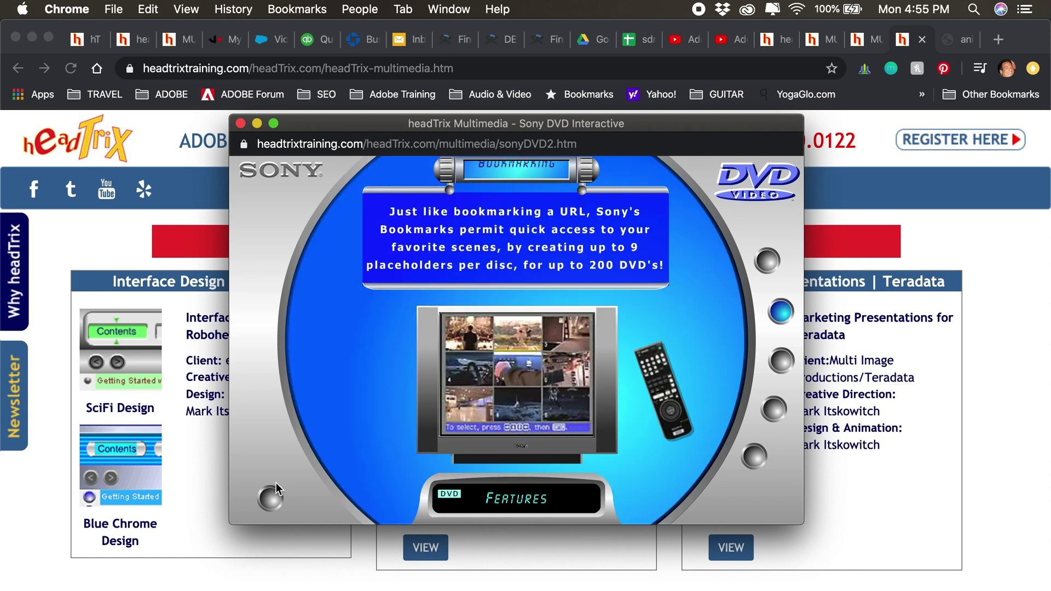
pyautogui.click(268, 497)
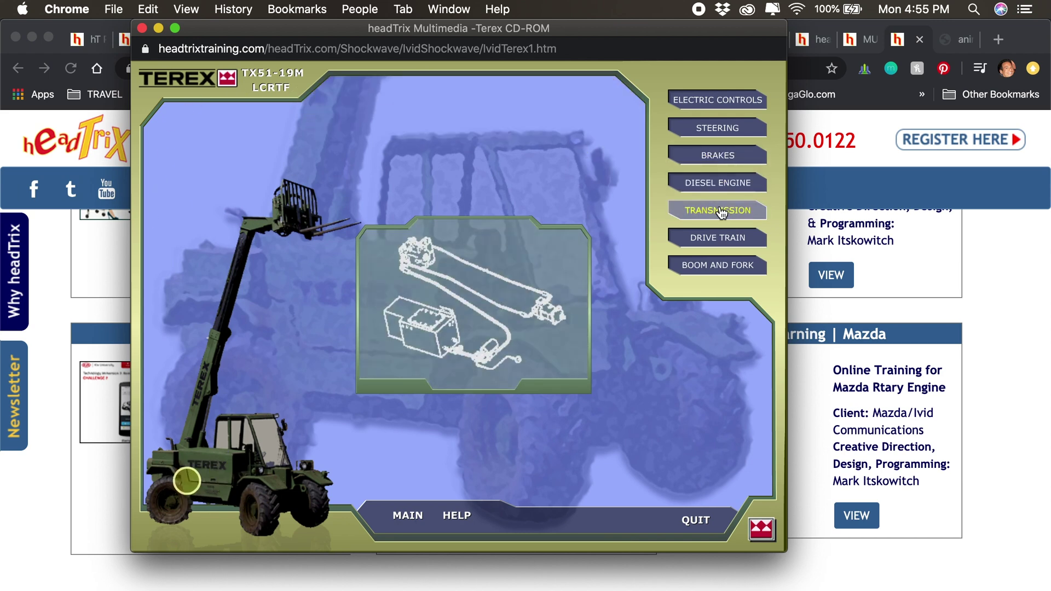
pyautogui.click(719, 213)
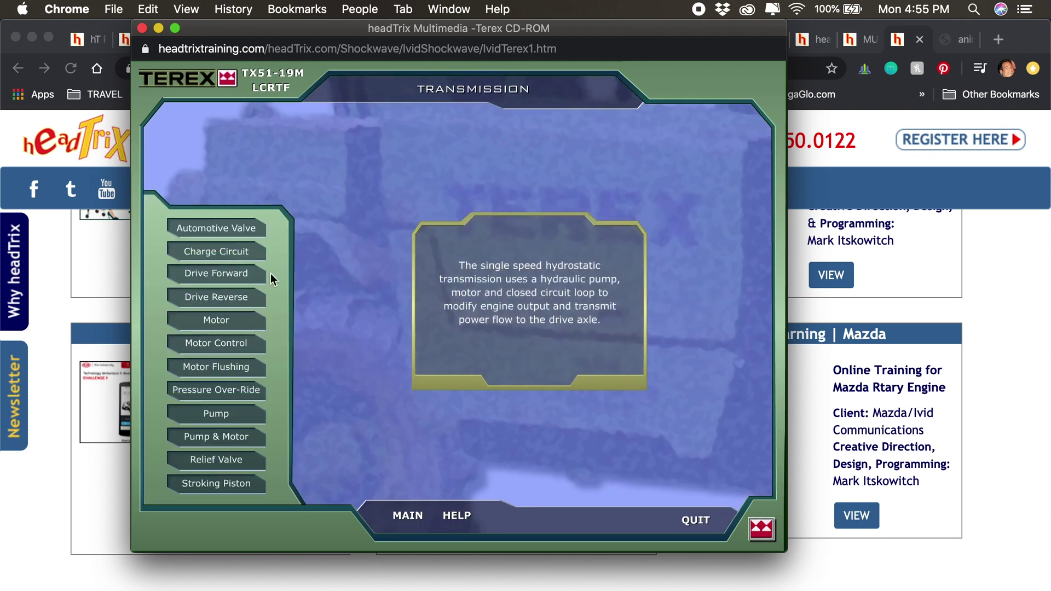
pyautogui.click(235, 322)
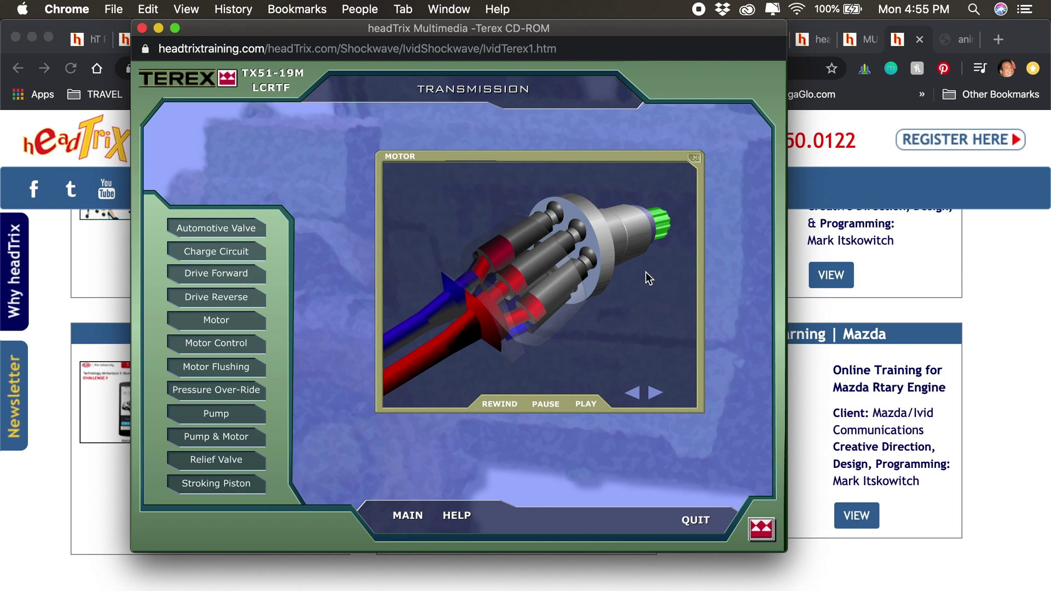
pyautogui.click(655, 395)
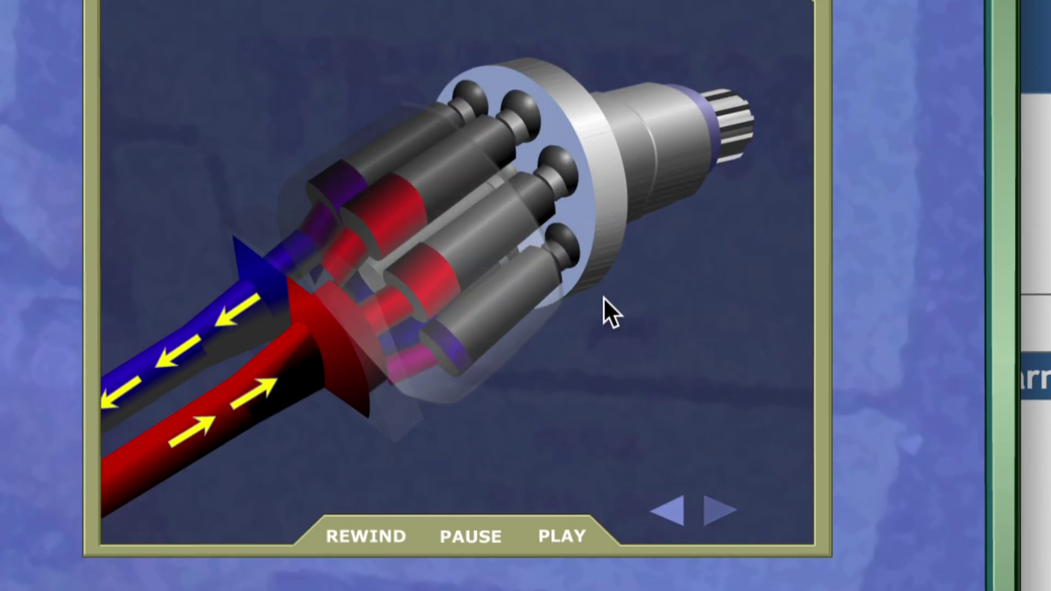
pyautogui.click(242, 415)
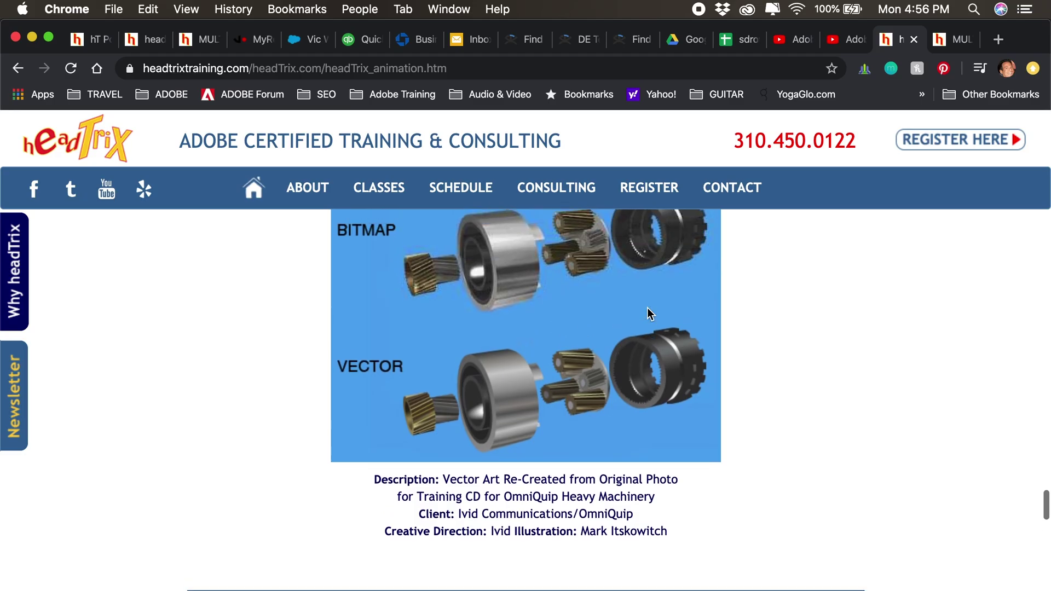
# Scroll through the headTrix portfolio descriptions.
pyautogui.scroll(3, 647, 308)
pyautogui.scroll(-1, 647, 308)
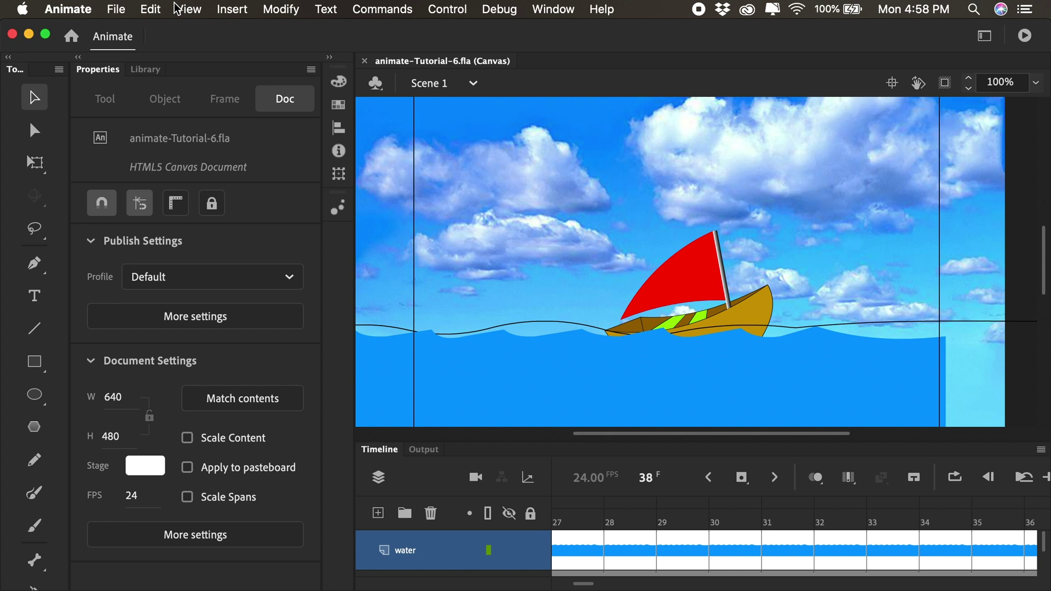
# Set the UI Appearance preference to Compact.
pyautogui.click(81, 10)
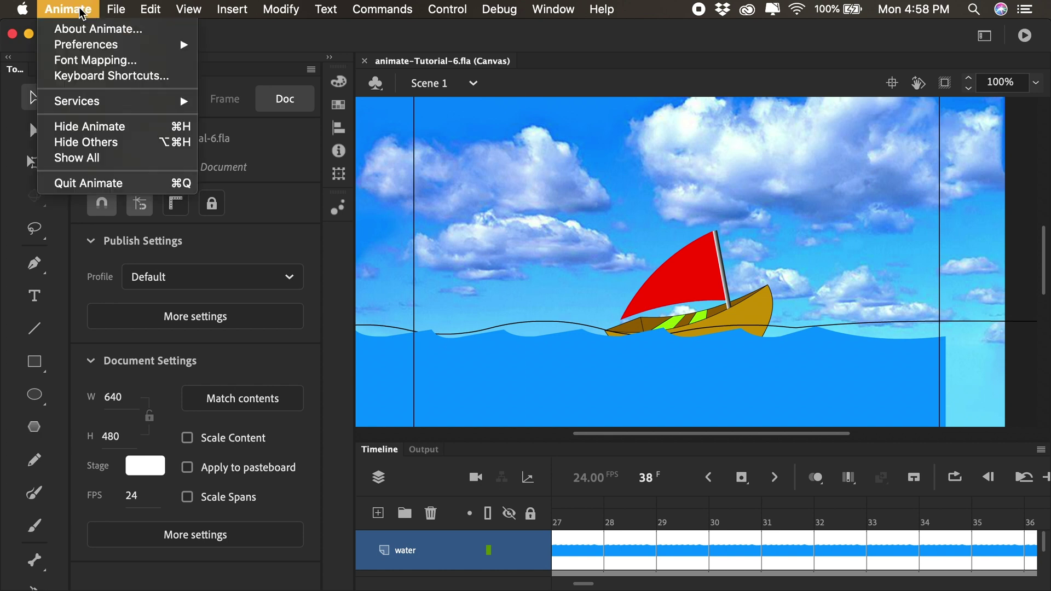
pyautogui.moveTo(85, 52)
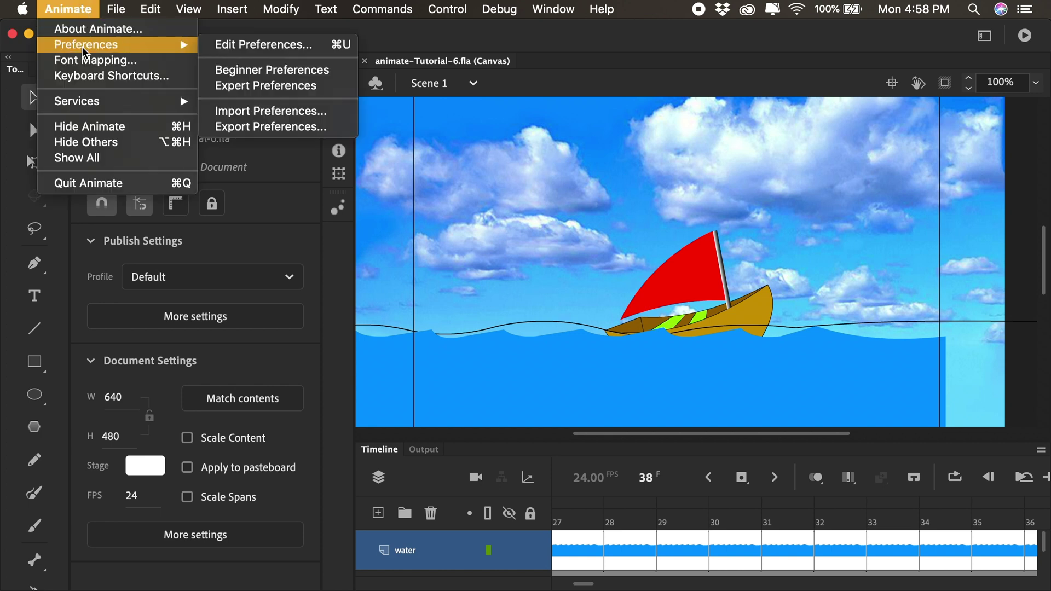
pyautogui.click(262, 46)
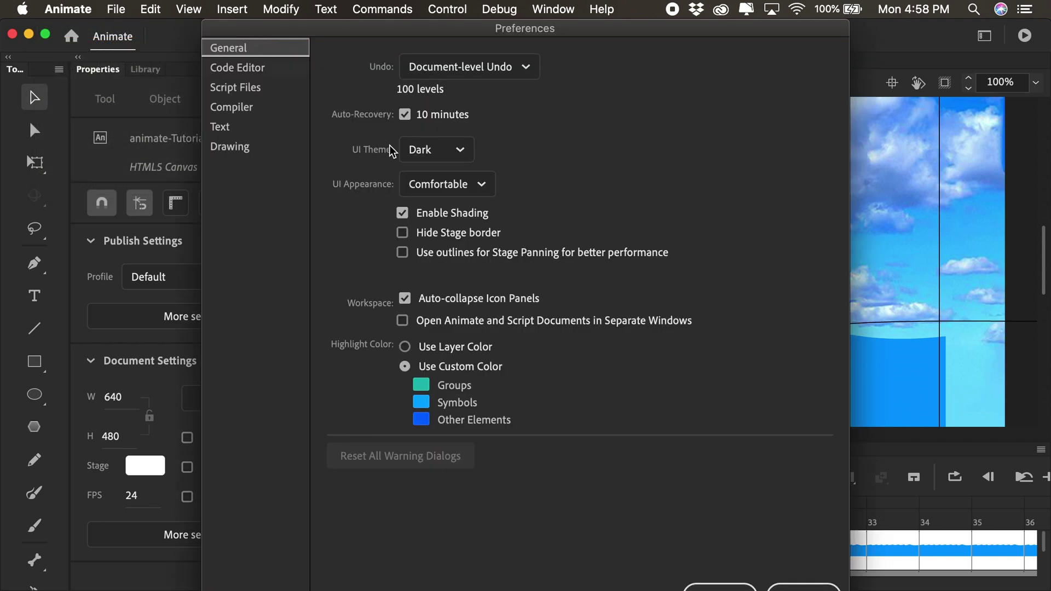
pyautogui.click(479, 192)
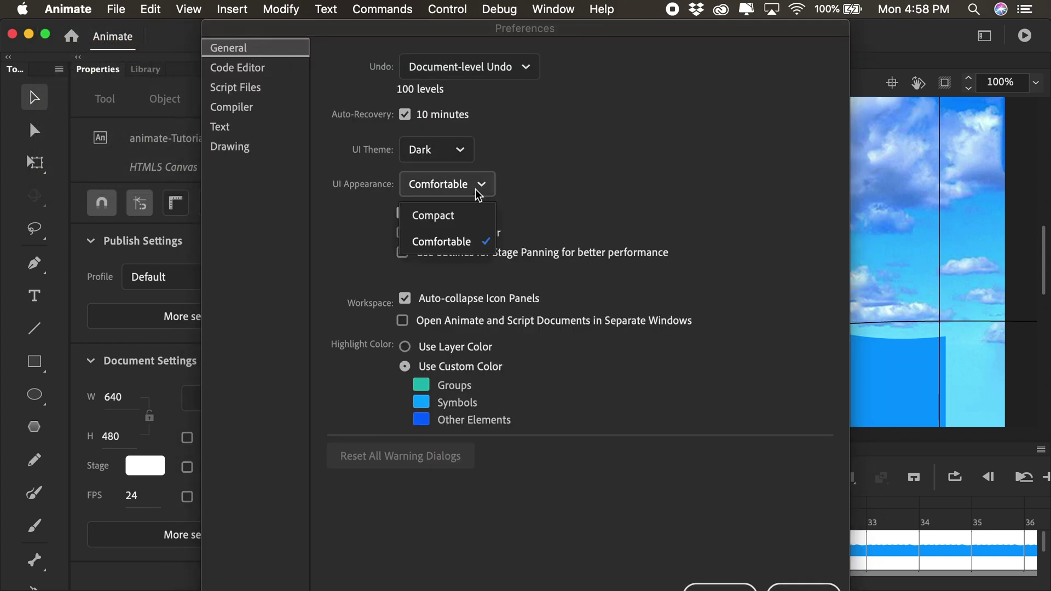
pyautogui.click(455, 217)
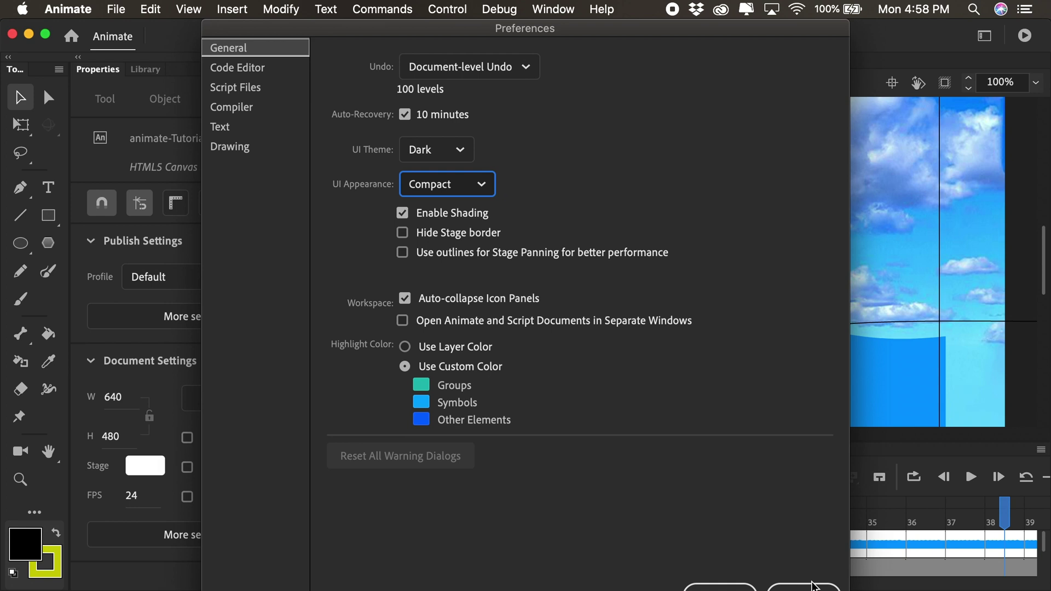
pyautogui.click(814, 585)
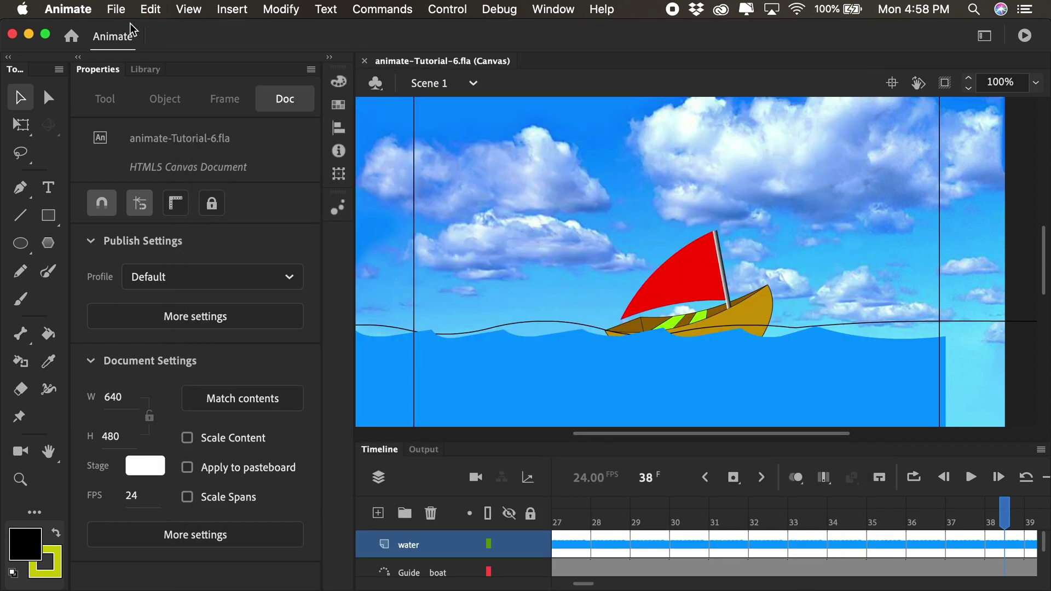
# Switch to the saved Marks Space workspace.
pyautogui.click(68, 10)
pyautogui.moveTo(114, 44)
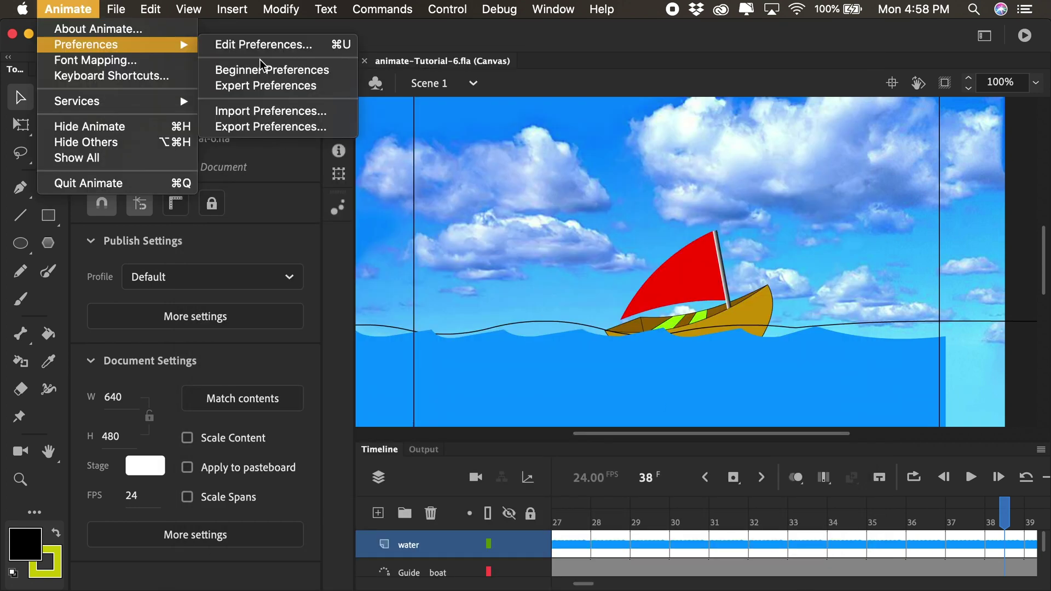
pyautogui.click(270, 87)
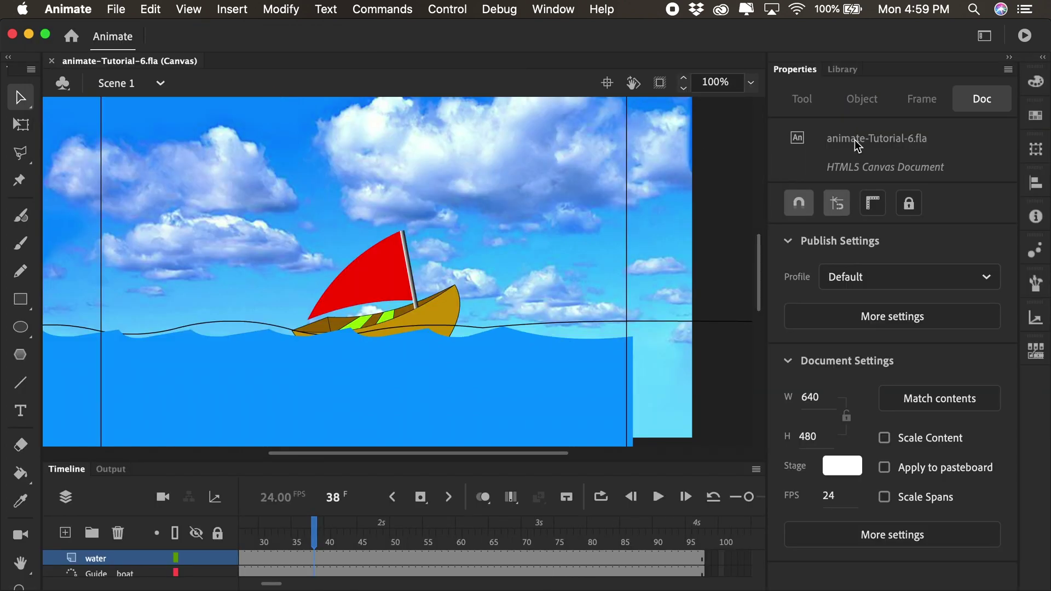
pyautogui.click(984, 36)
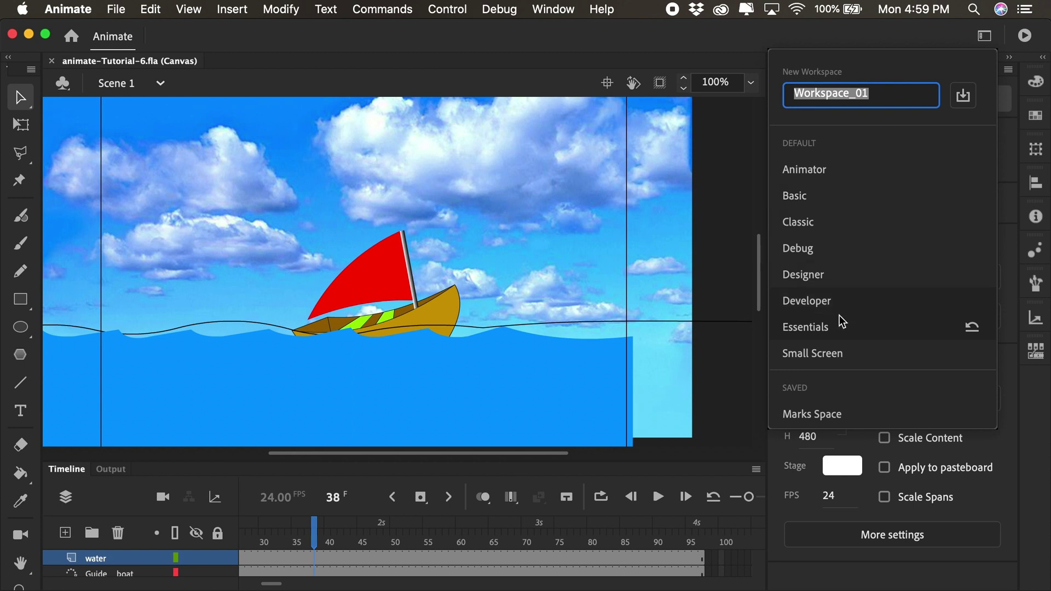
pyautogui.click(818, 415)
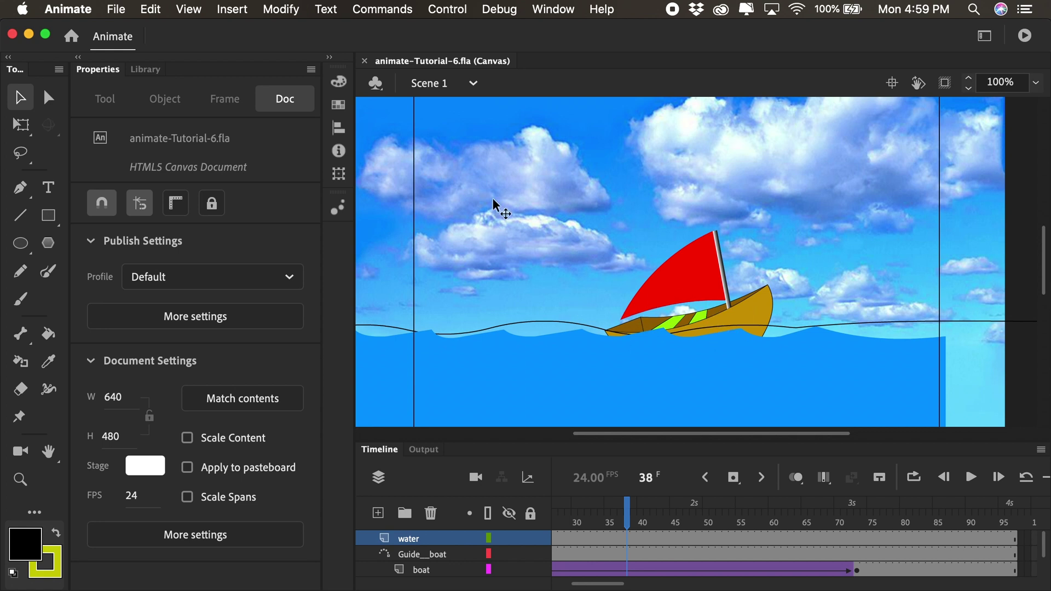
# Edit the Boat symbol from the Library, select its hull fill, and show the Color panel.
pyautogui.click(145, 71)
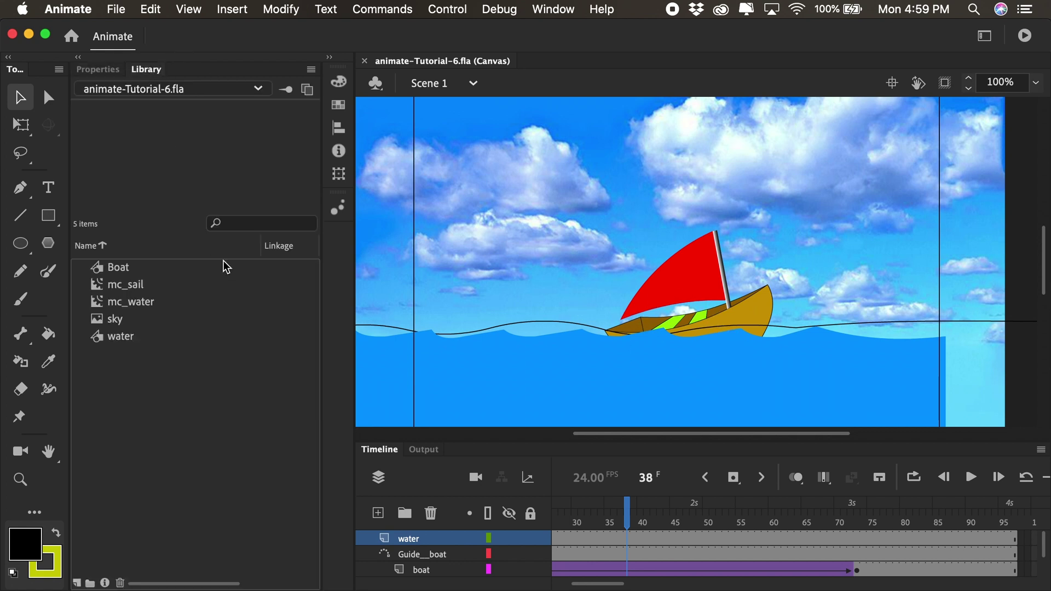
pyautogui.doubleClick(122, 268)
pyautogui.doubleClick(97, 273)
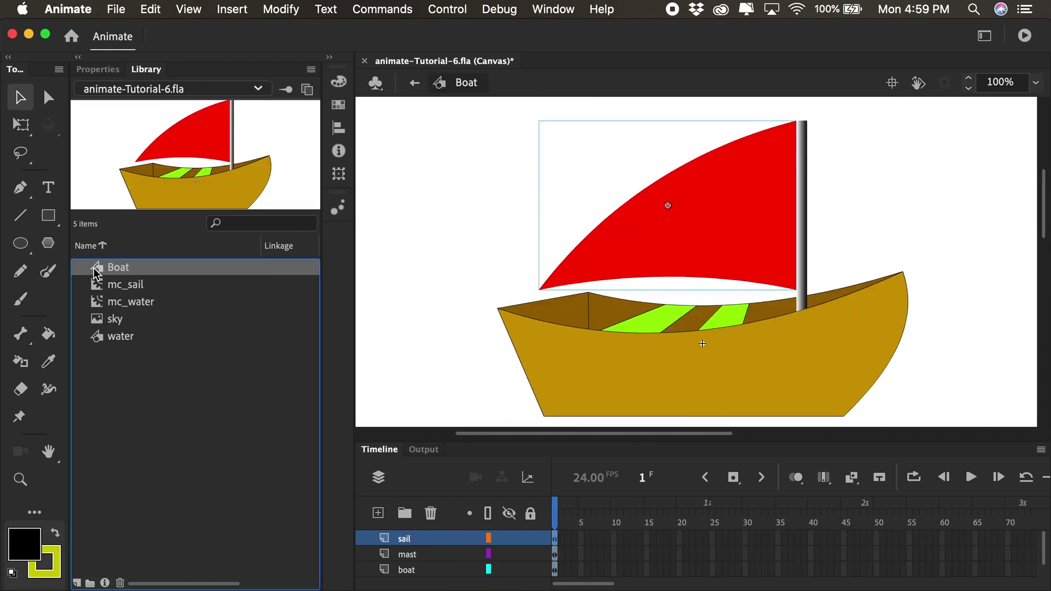
pyautogui.click(677, 378)
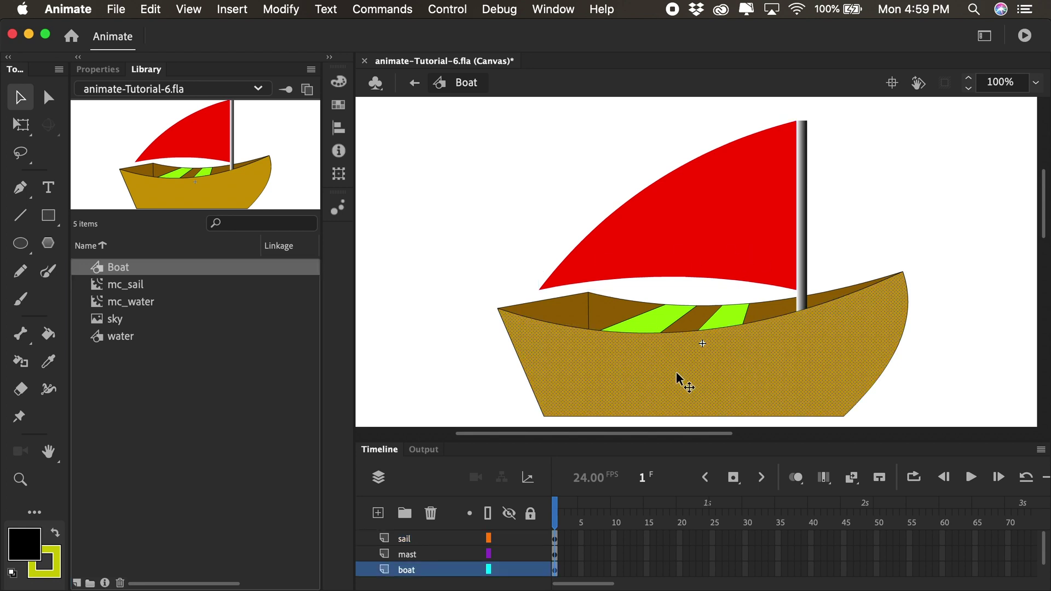
pyautogui.click(339, 83)
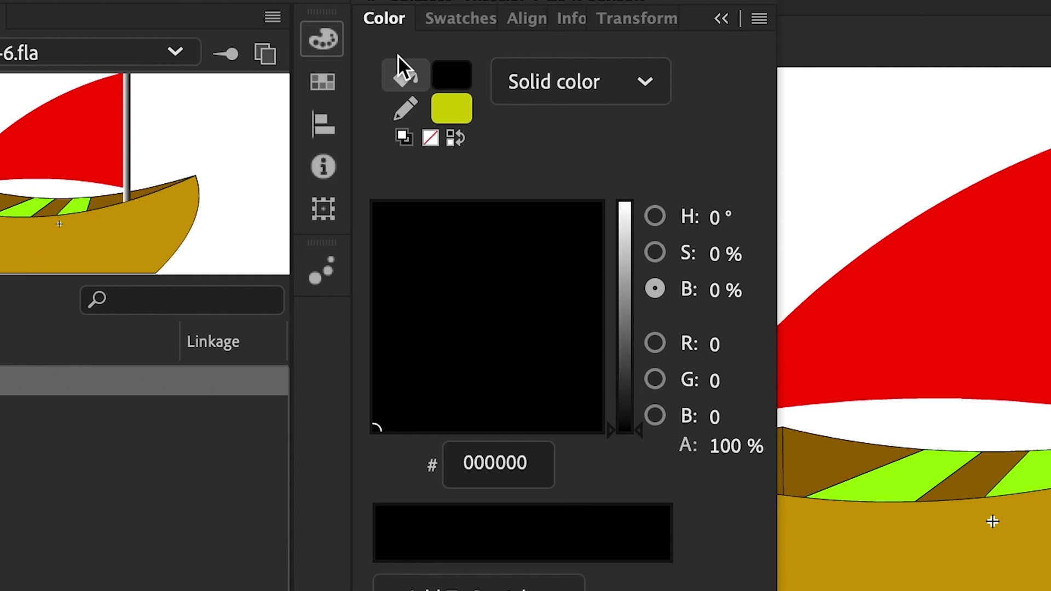
# Make the hull fill a Linear gradient and inspect its black and white stops.
pyautogui.click(534, 82)
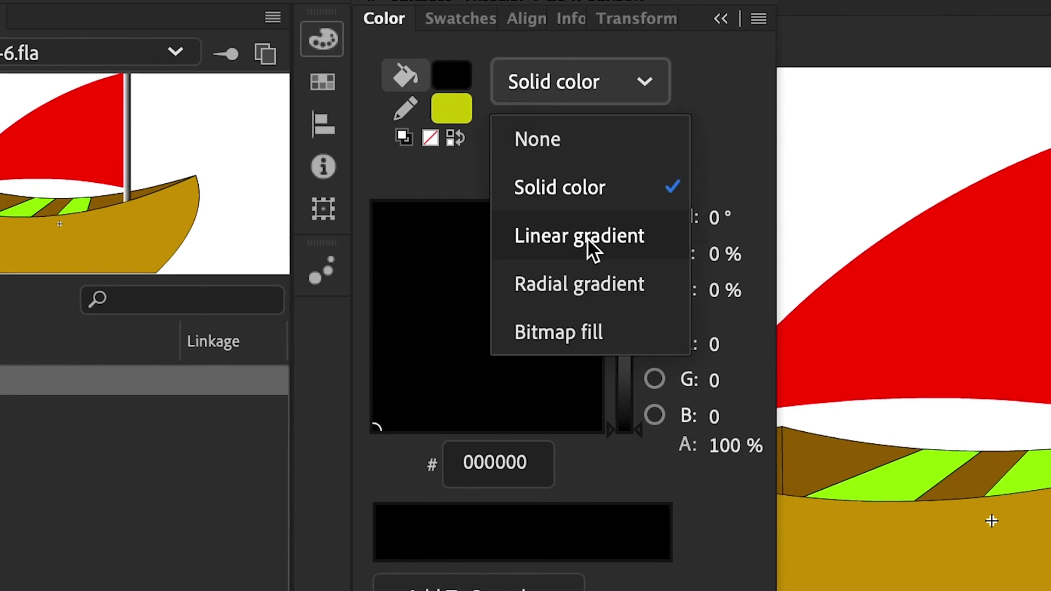
pyautogui.click(587, 238)
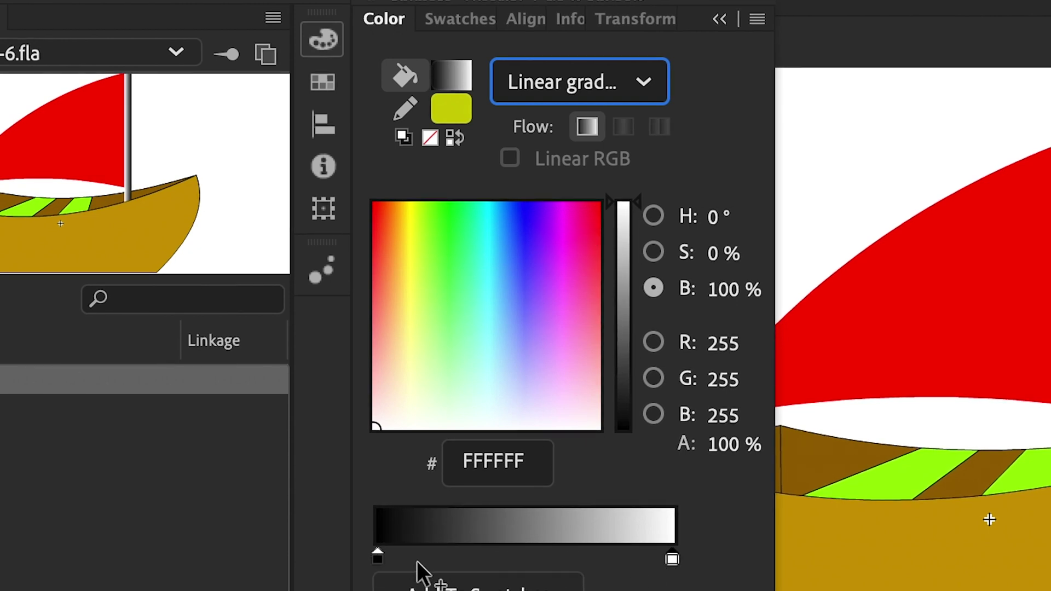
pyautogui.click(378, 559)
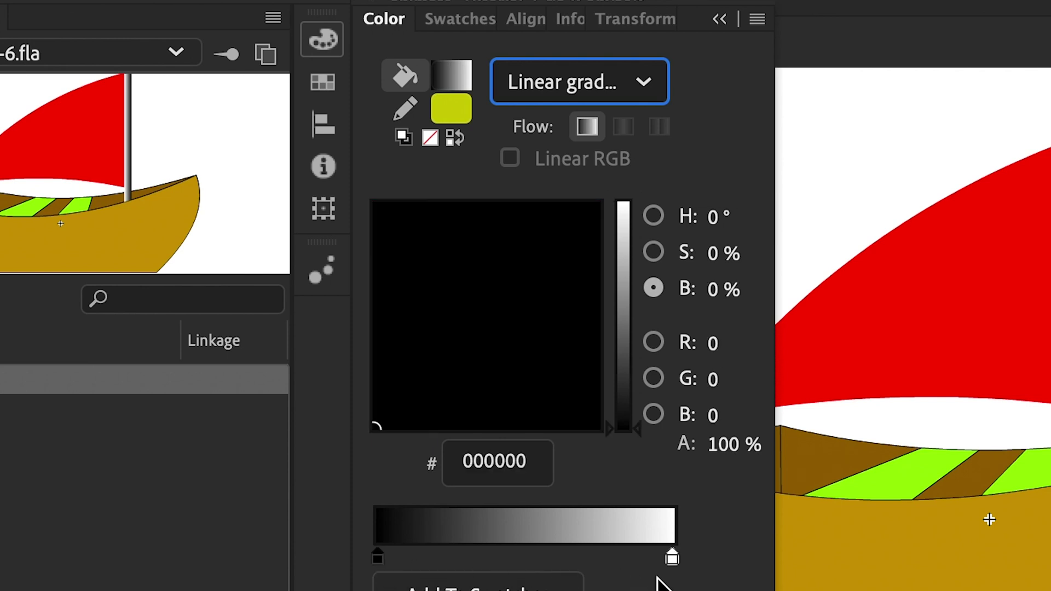
pyautogui.click(672, 558)
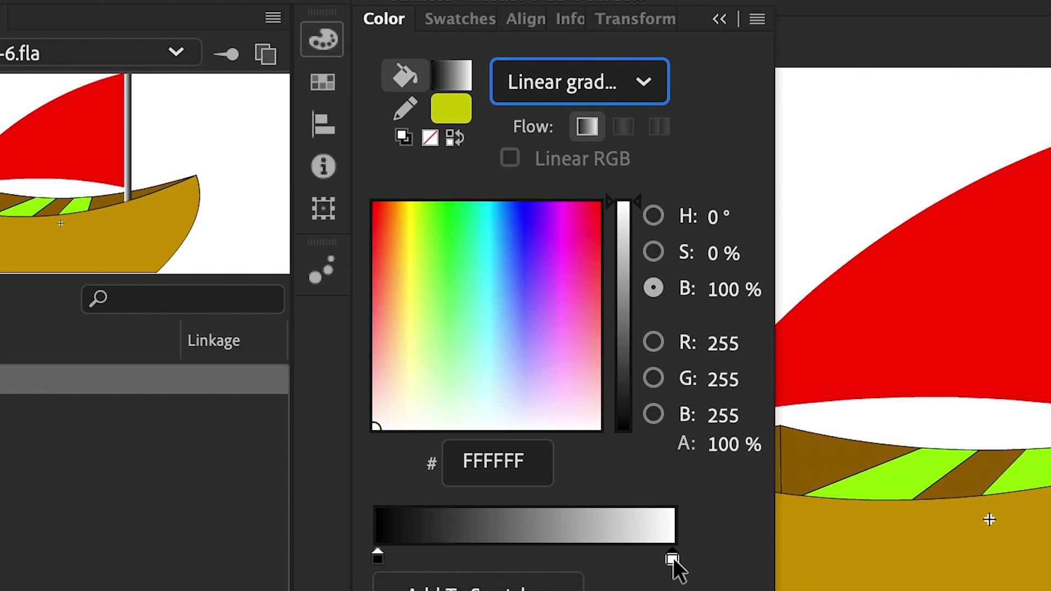
pyautogui.click(376, 561)
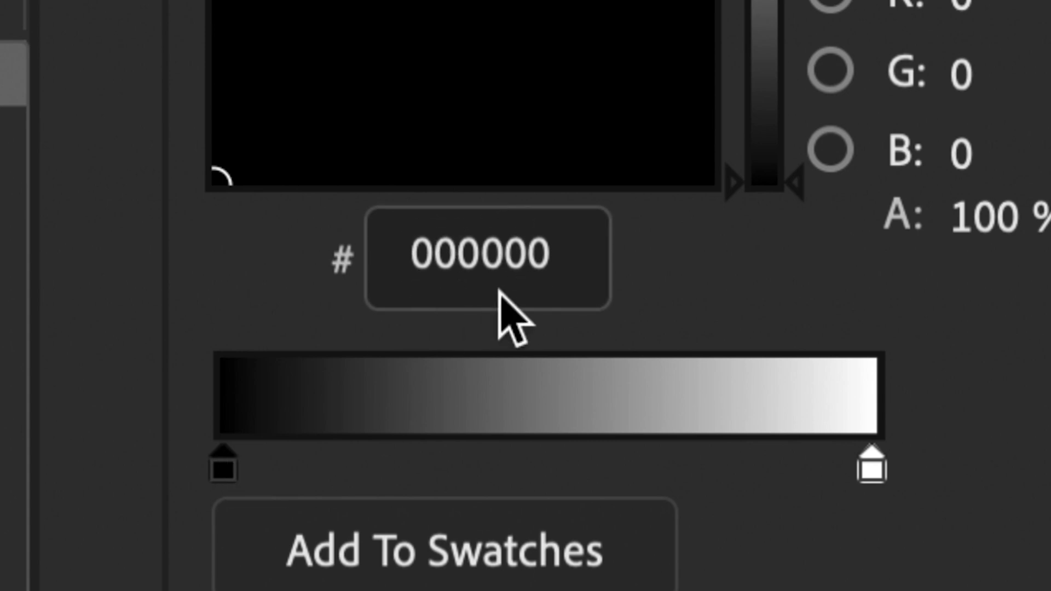
pyautogui.click(871, 468)
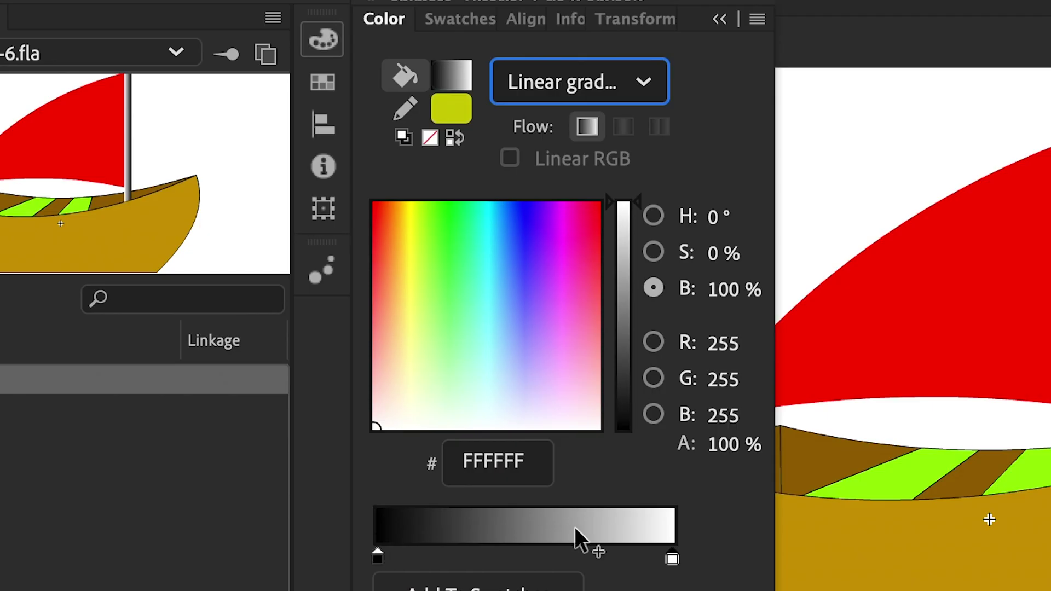
# Add six colour stops along the gradient bar.
pyautogui.click(412, 555)
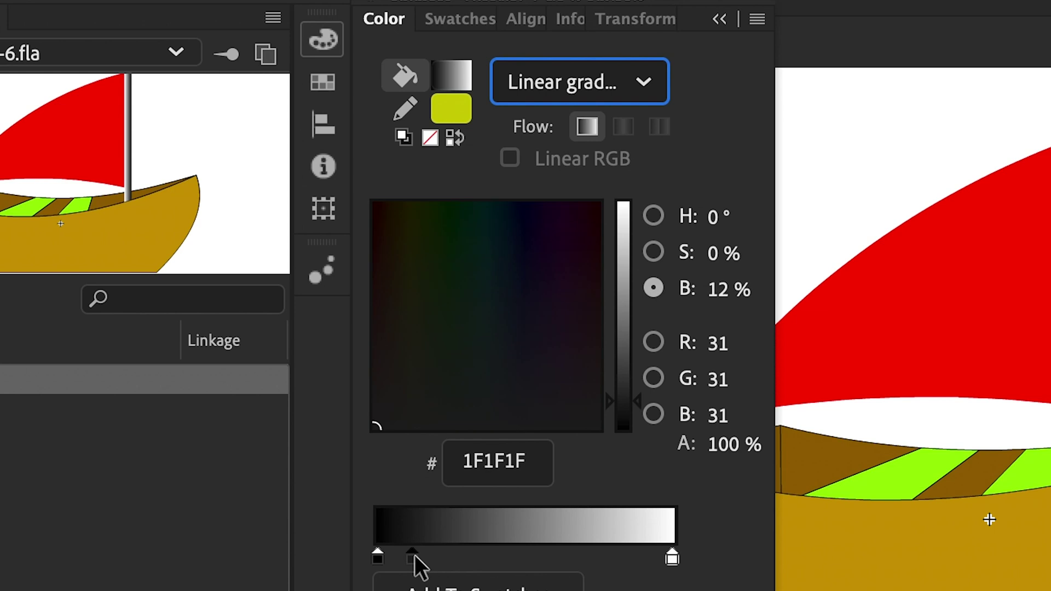
pyautogui.click(445, 555)
pyautogui.click(501, 555)
pyautogui.click(546, 556)
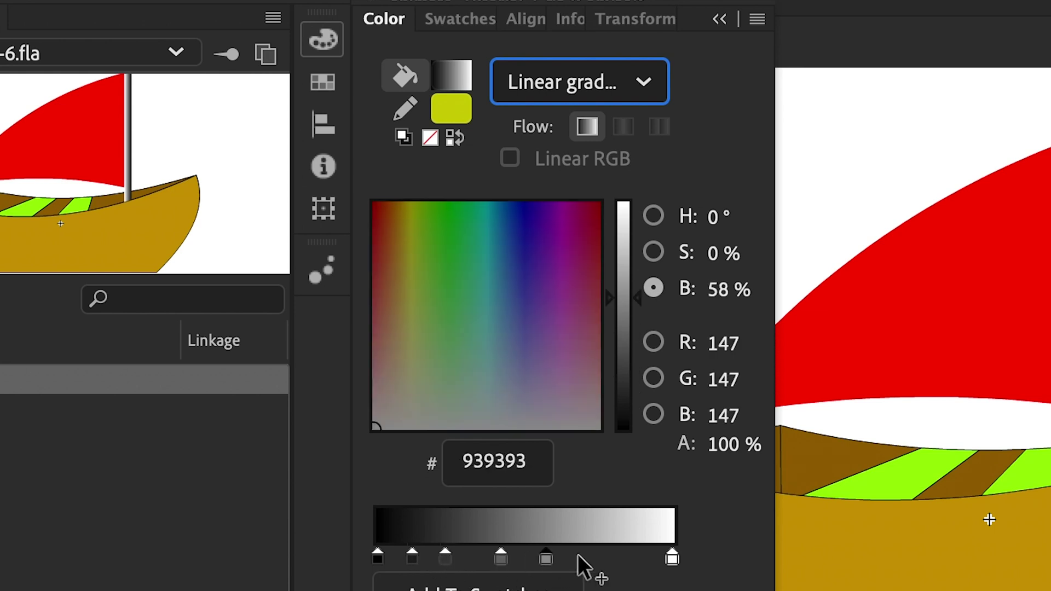
pyautogui.click(593, 556)
pyautogui.click(625, 556)
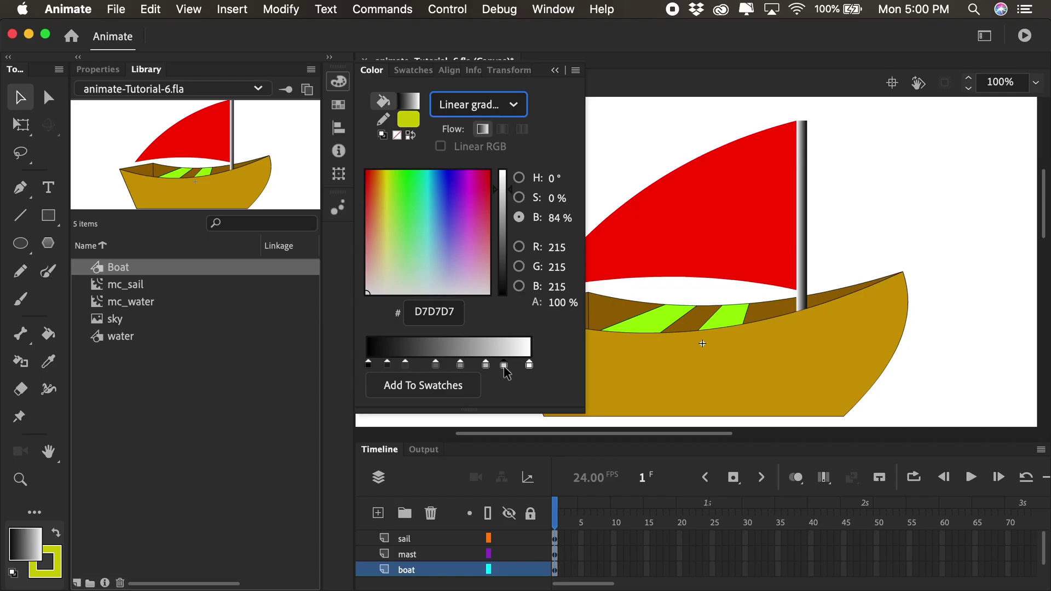
# Colour one gradient stop red #CC0000 and a middle stop yellow #FFCC00.
pyautogui.click(504, 365)
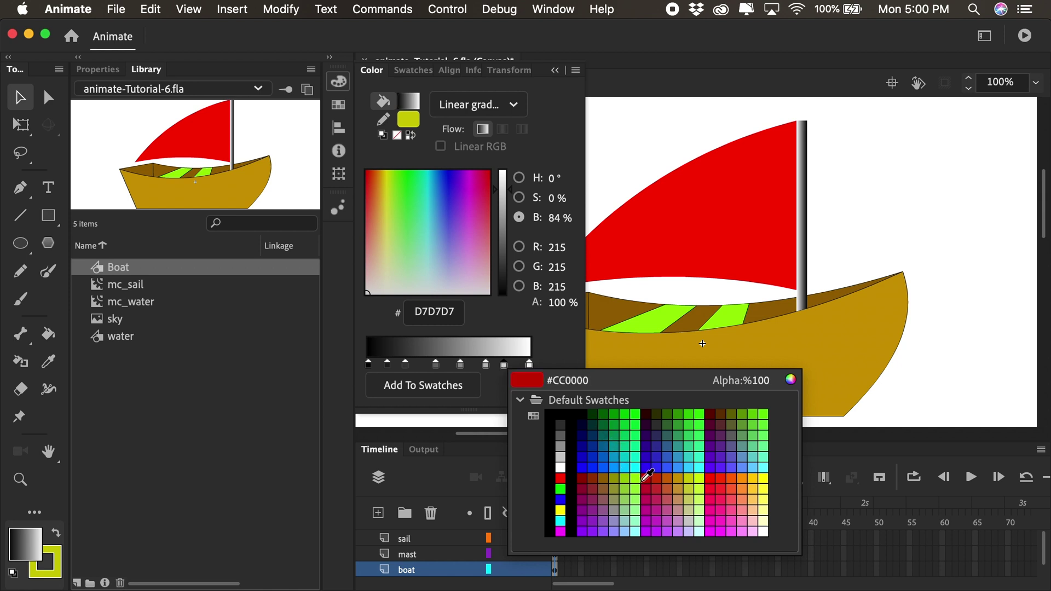
pyautogui.click(644, 484)
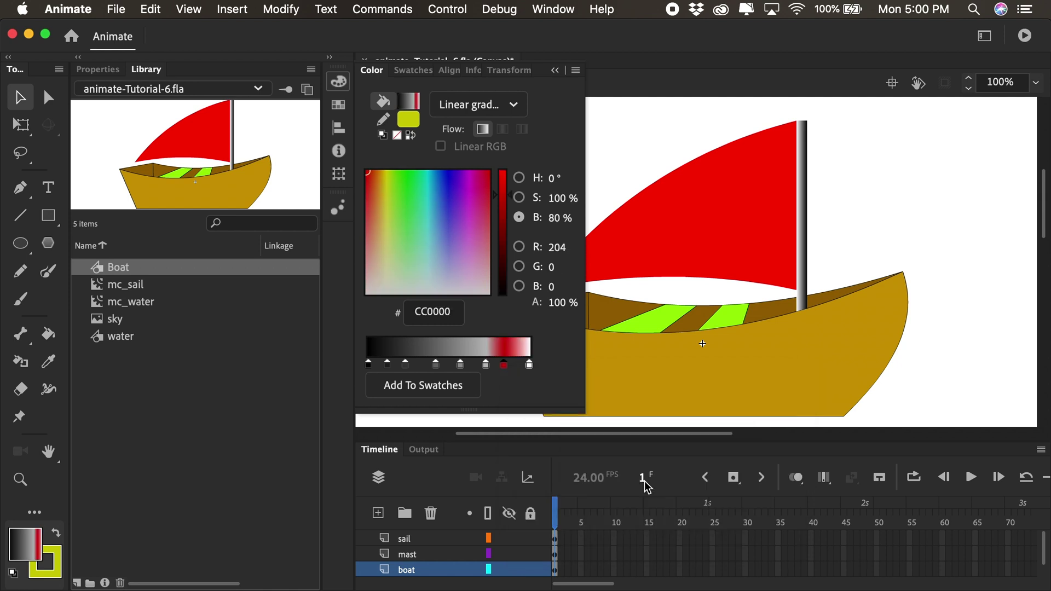
pyautogui.click(436, 364)
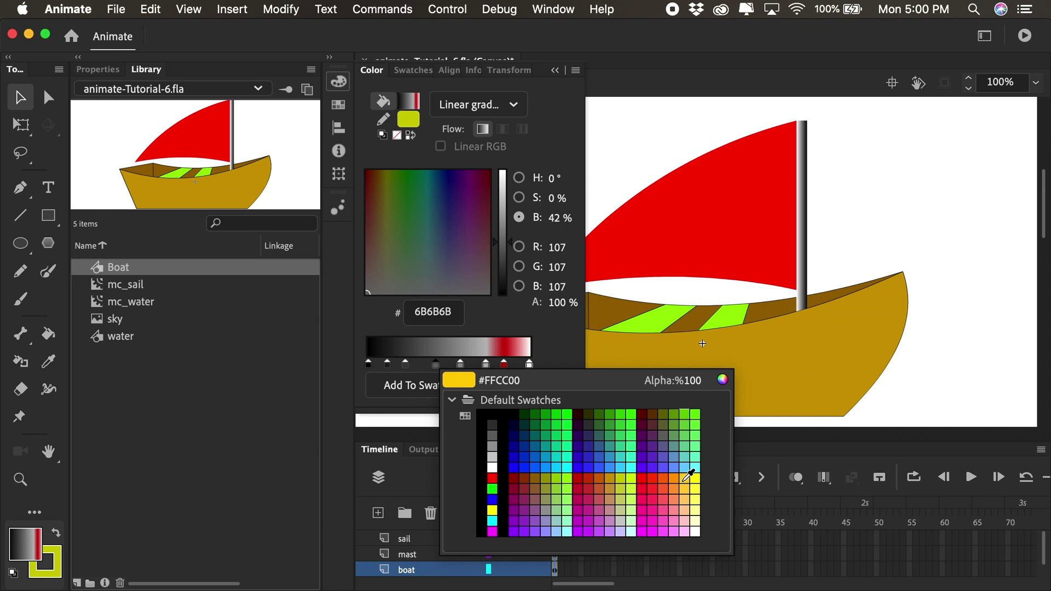
pyautogui.click(685, 478)
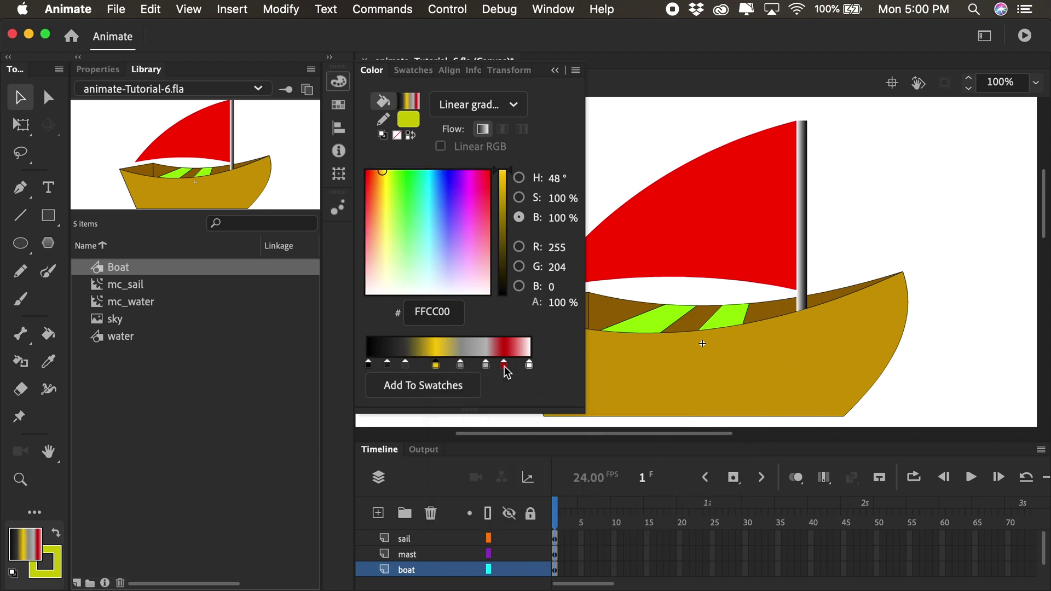
# Remove the red, yellow and grey stops, leaving just two gradient stops.
pyautogui.moveTo(504, 366); pyautogui.dragTo(633, 528)
pyautogui.moveTo(485, 367); pyautogui.dragTo(534, 406)
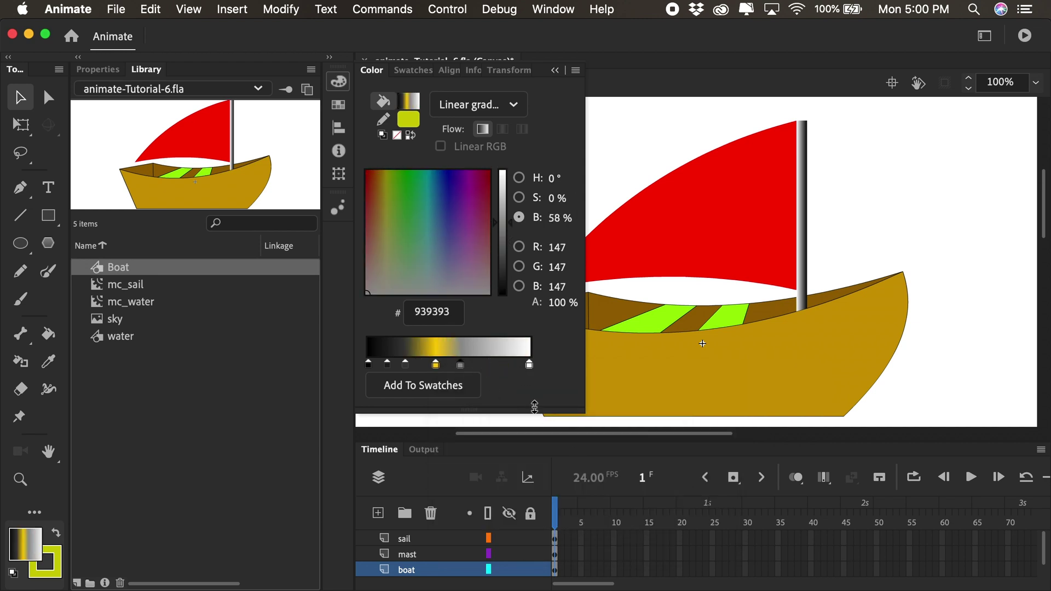
pyautogui.click(435, 365)
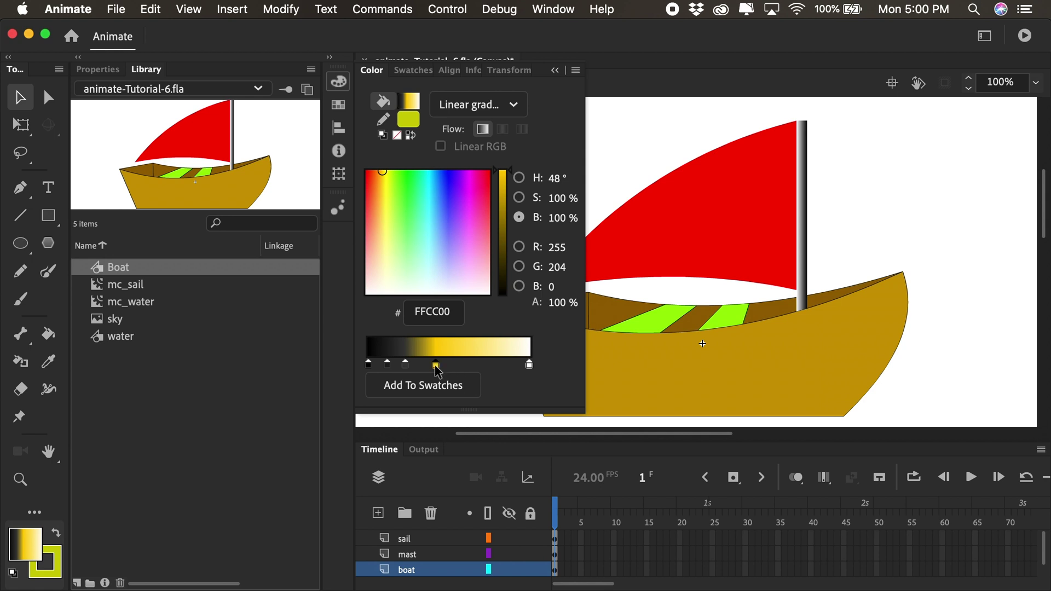
pyautogui.moveTo(436, 366); pyautogui.dragTo(501, 406)
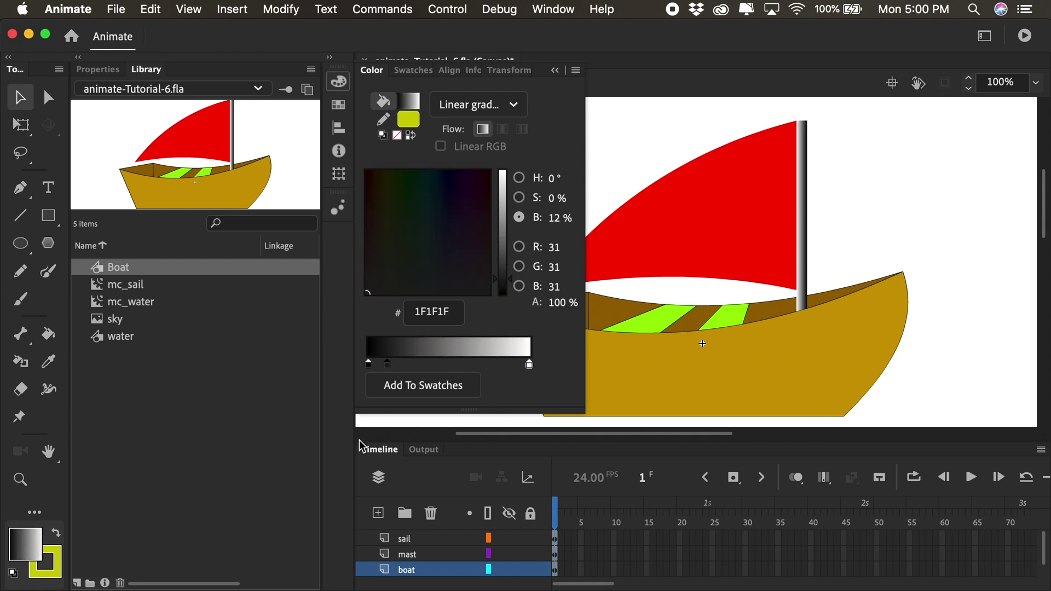
pyautogui.moveTo(387, 364); pyautogui.dragTo(338, 481)
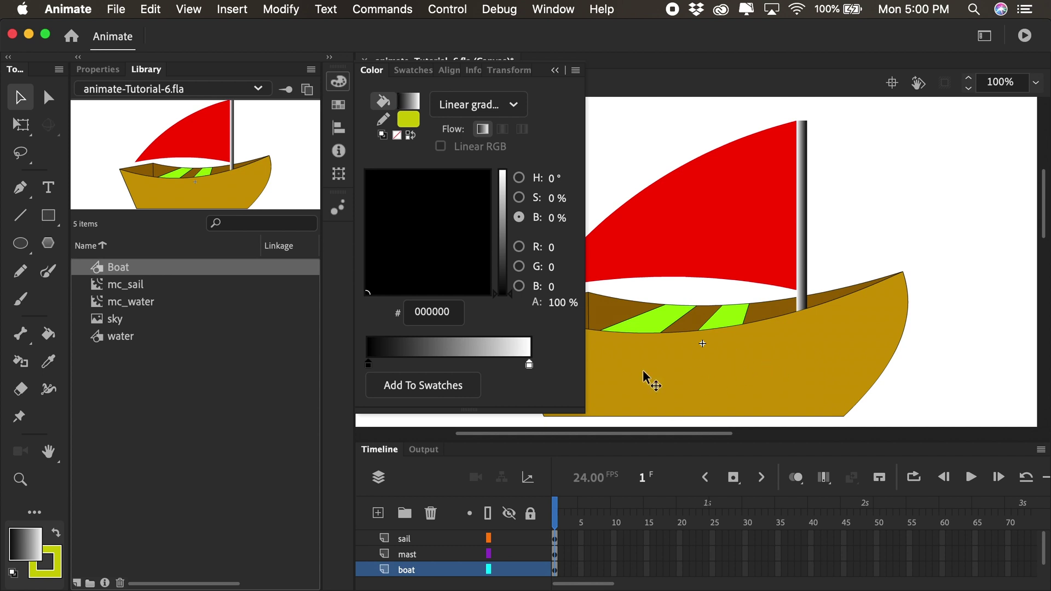
# Sample the hull's gold #CC9900 into both gradient stops.
pyautogui.doubleClick(369, 366)
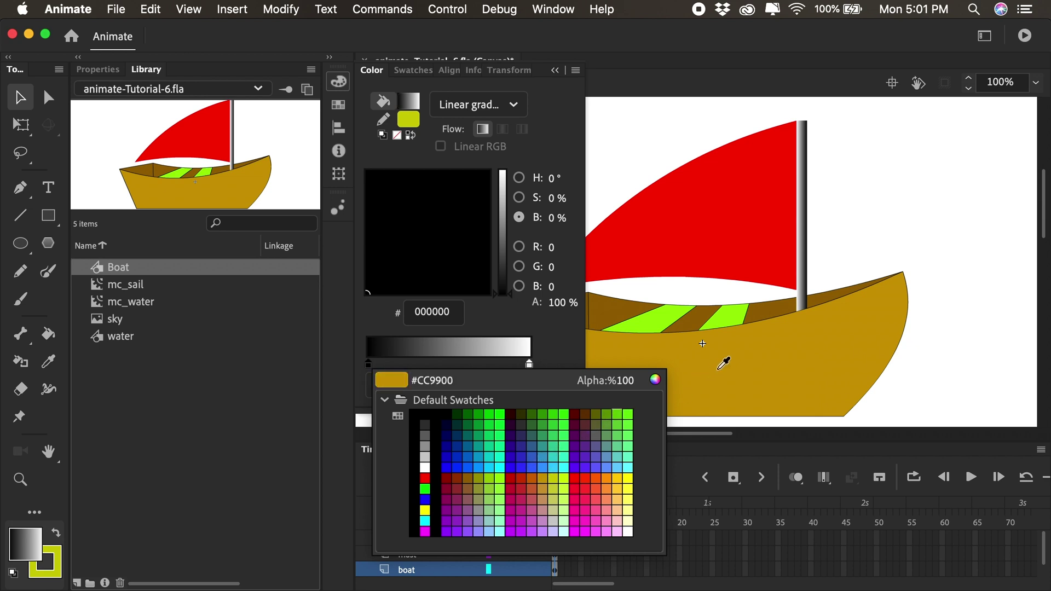
pyautogui.click(723, 363)
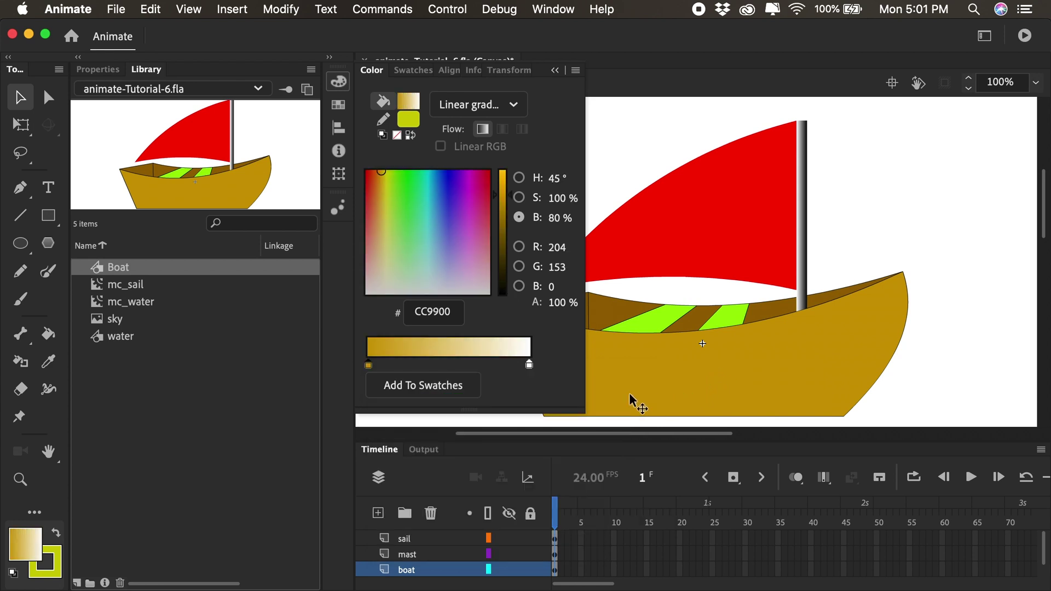
pyautogui.click(529, 367)
pyautogui.click(529, 367)
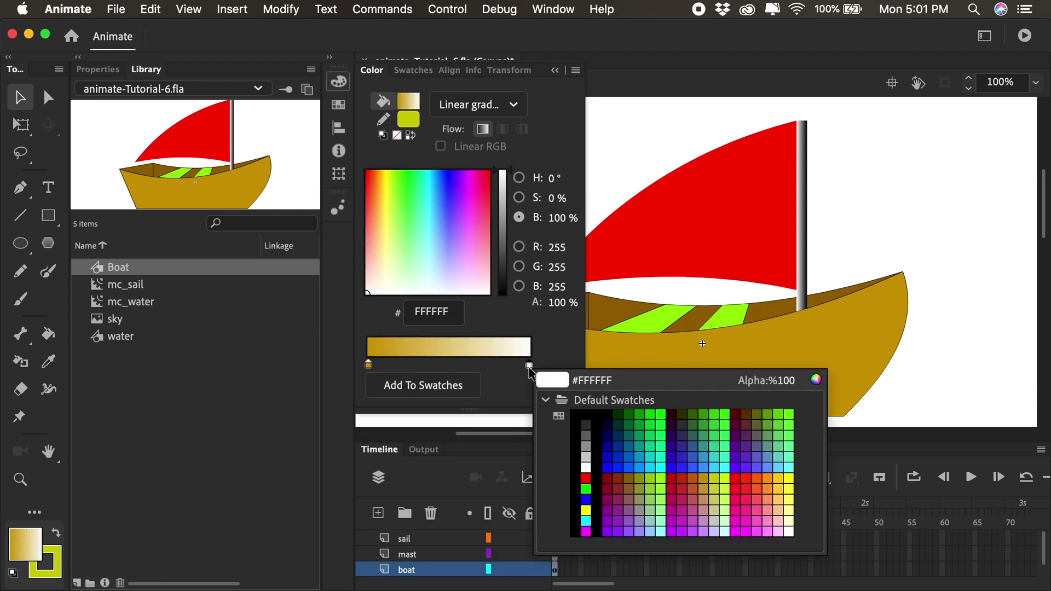
pyautogui.click(688, 351)
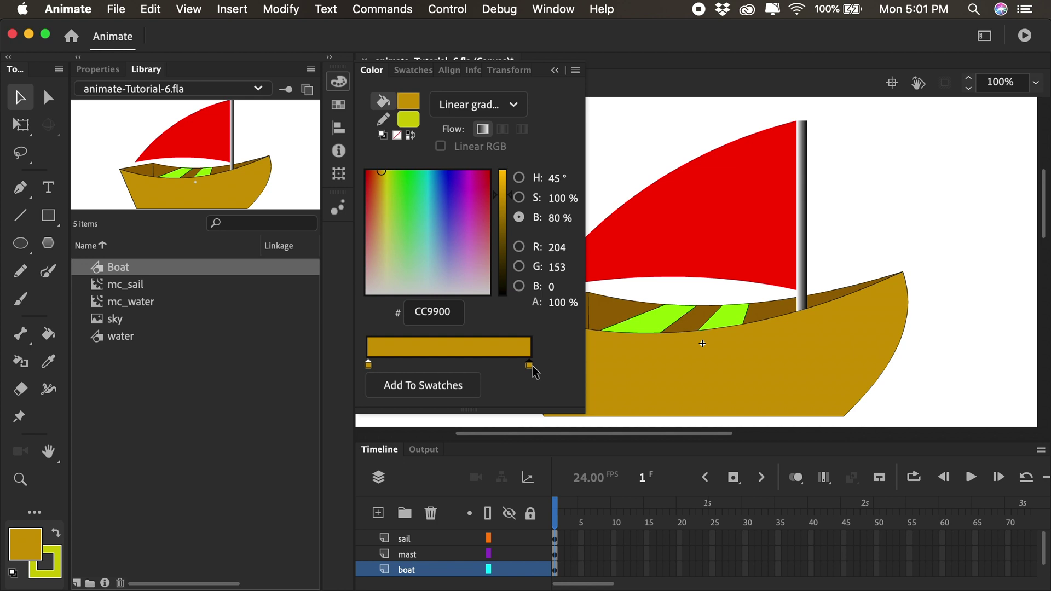
# Darken the right stop by brightness to a deep brown #5C4500.
pyautogui.click(519, 177)
pyautogui.click(518, 198)
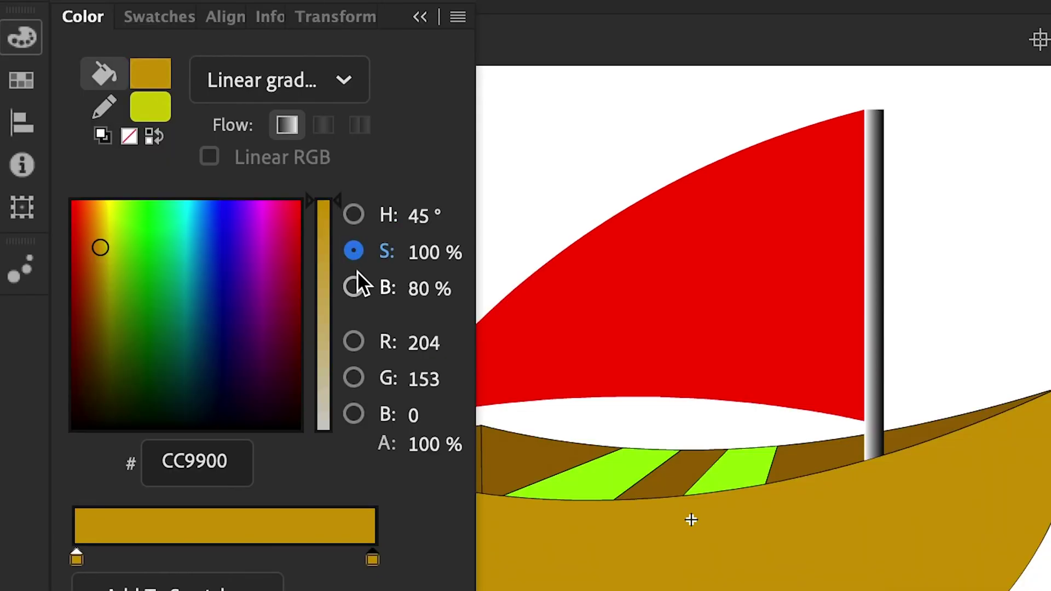
pyautogui.click(354, 288)
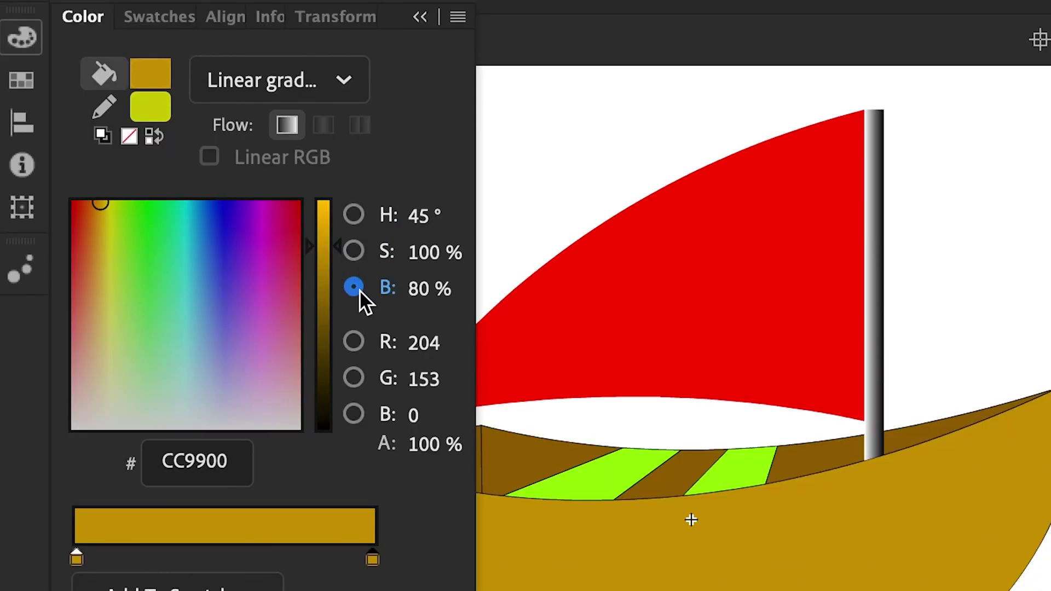
pyautogui.moveTo(336, 242); pyautogui.dragTo(321, 346)
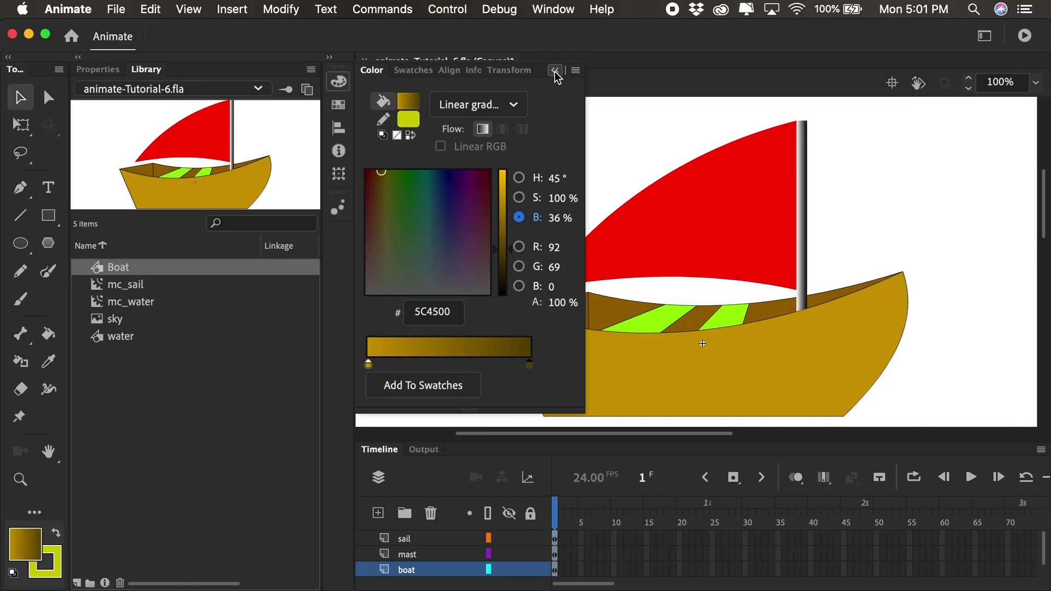
# Fill the hull with the gold-to-brown gradient using the Paint Bucket.
pyautogui.click(554, 70)
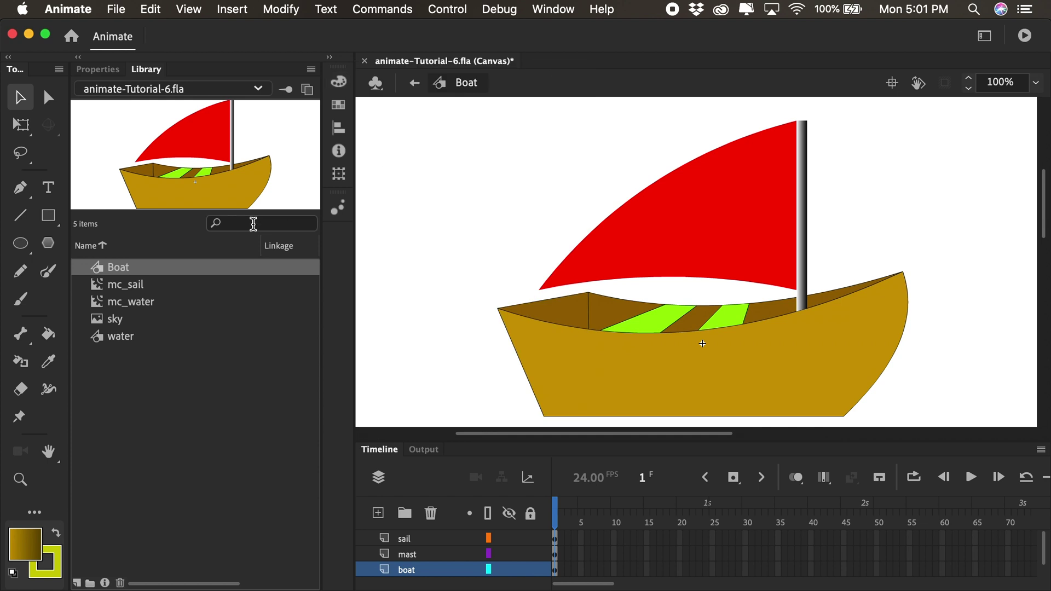
pyautogui.click(49, 335)
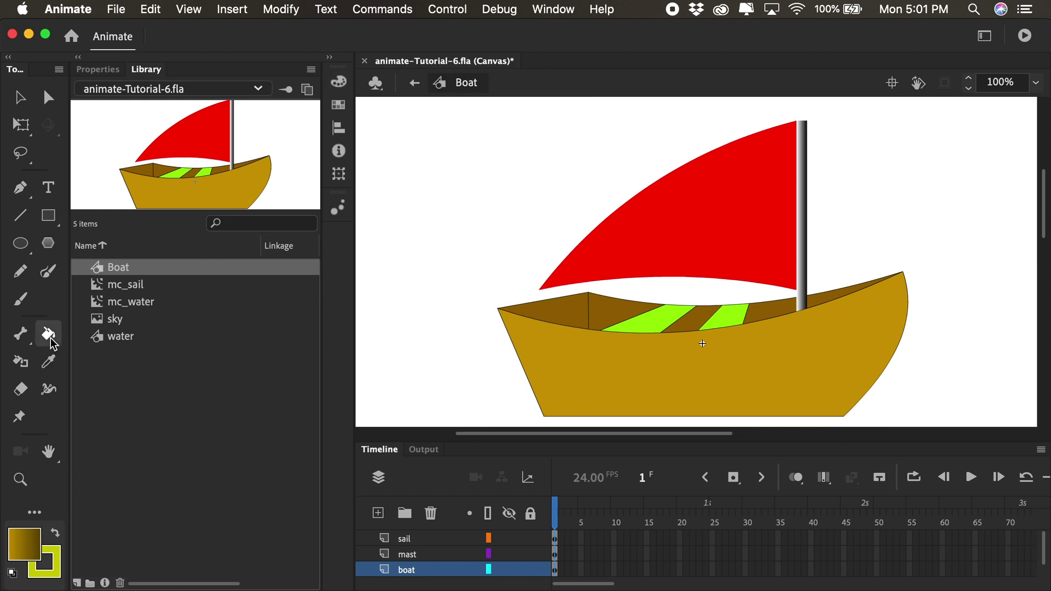
pyautogui.click(659, 362)
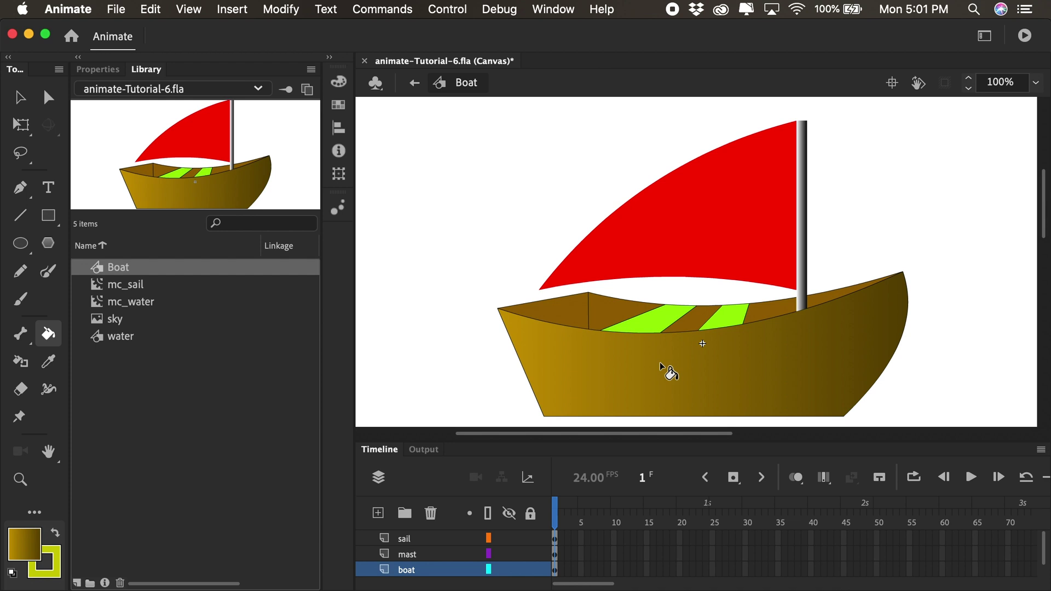
pyautogui.click(597, 367)
pyautogui.click(756, 375)
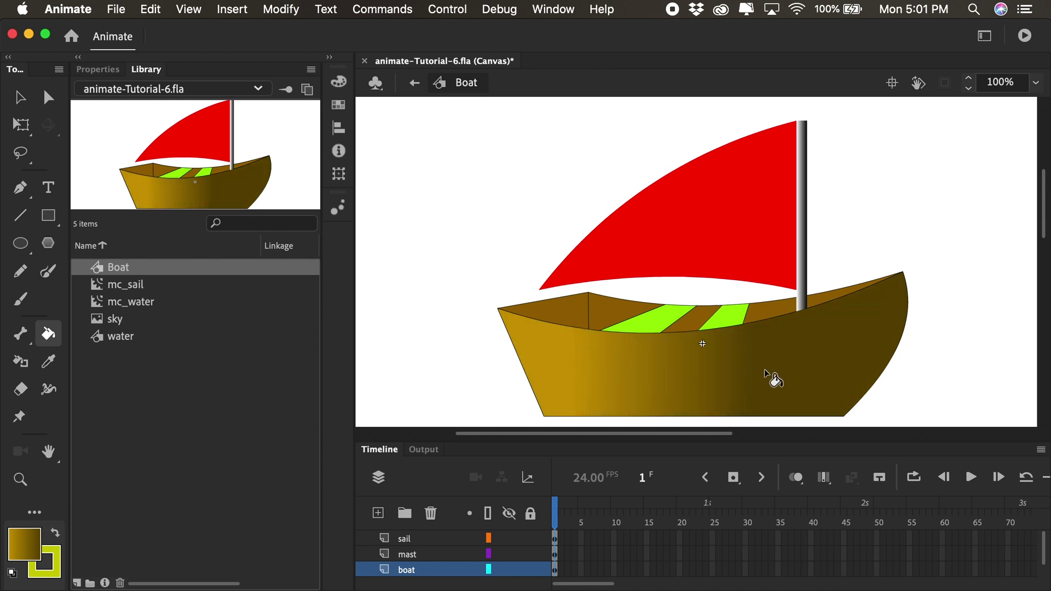
pyautogui.click(680, 376)
pyautogui.click(608, 372)
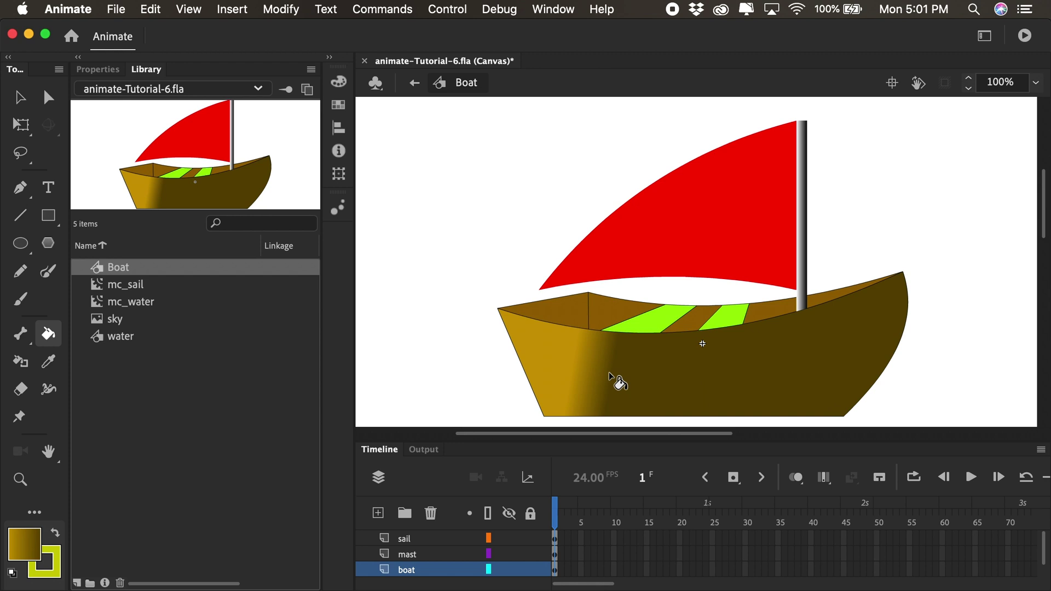
pyautogui.click(711, 370)
pyautogui.click(776, 362)
# Refill the hull at various points until the dark transition spreads toward the stern.
pyautogui.click(755, 367)
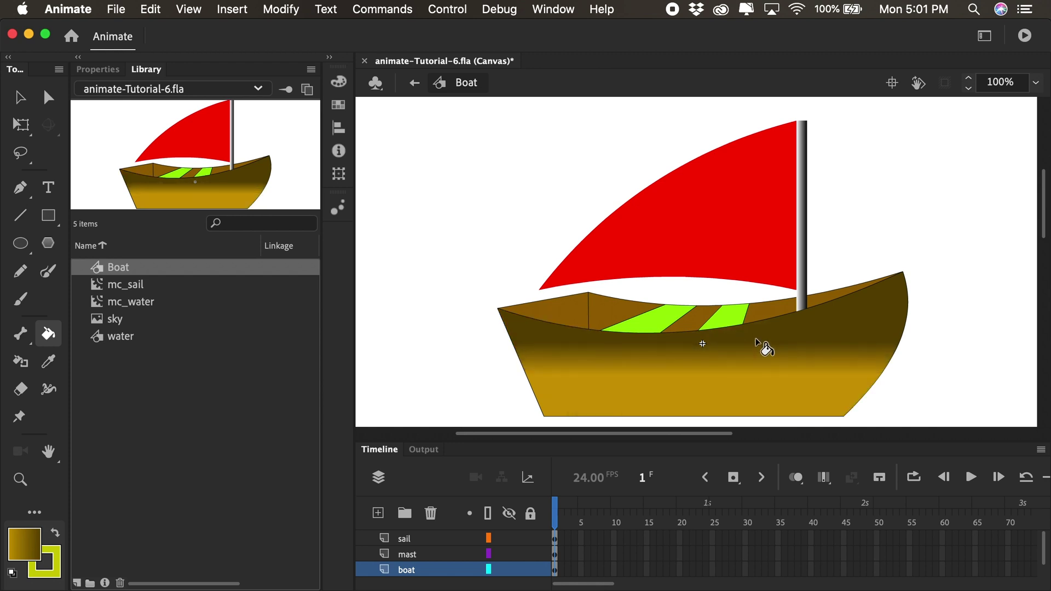
pyautogui.click(697, 351)
pyautogui.click(856, 313)
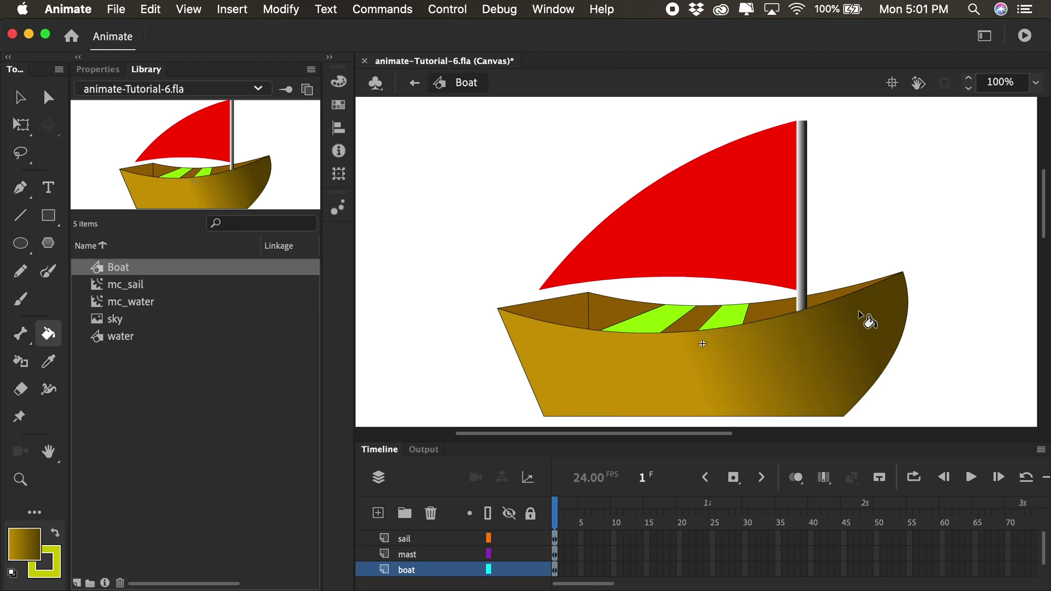
pyautogui.click(816, 338)
pyautogui.click(788, 353)
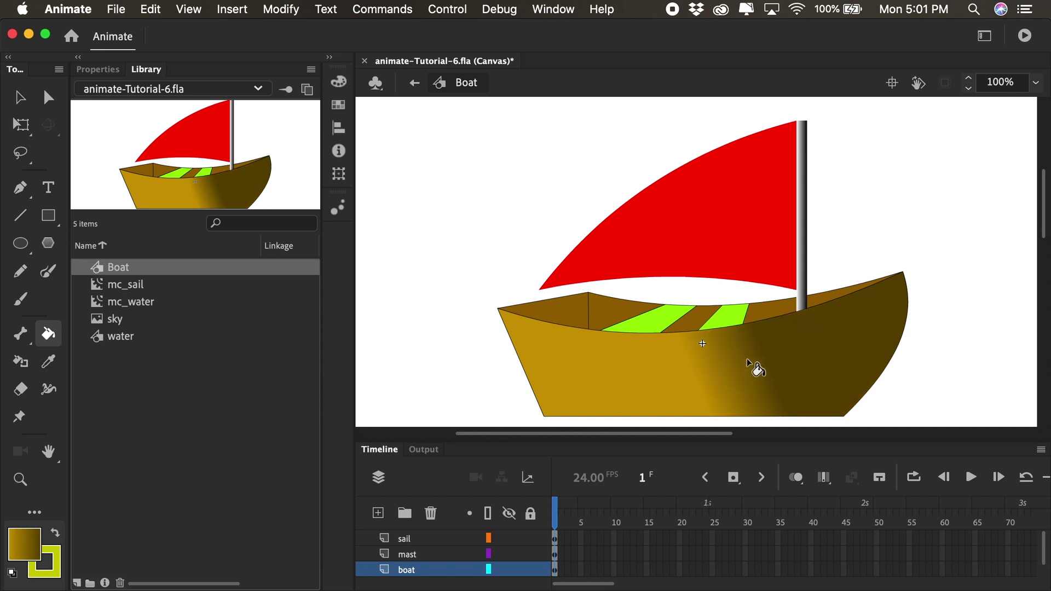
pyautogui.click(717, 368)
pyautogui.click(739, 366)
pyautogui.click(773, 359)
pyautogui.click(831, 345)
pyautogui.click(864, 328)
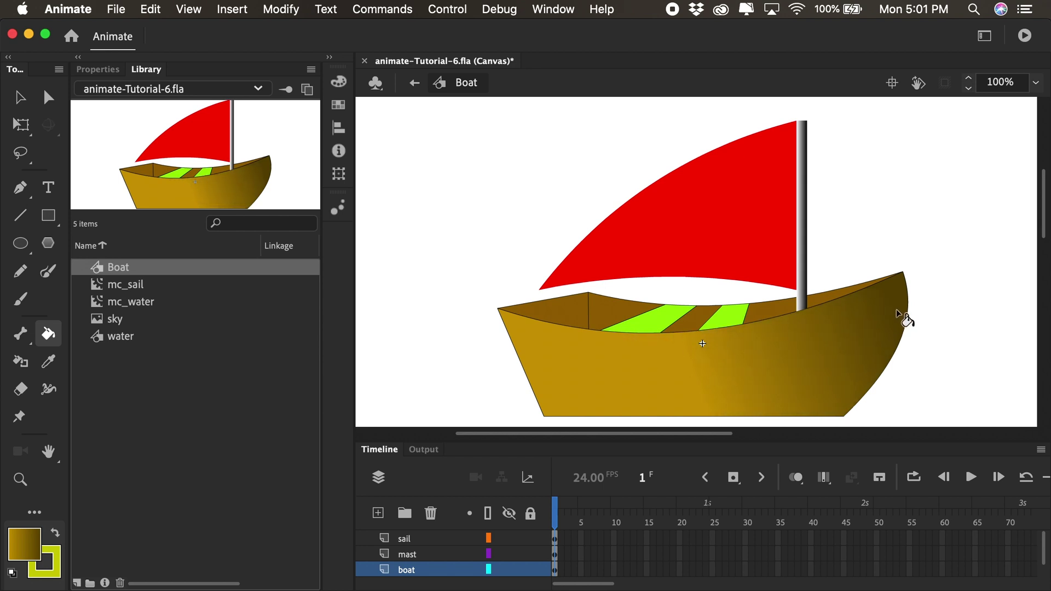
# With the Gradient Transform Tool, shift, rotate near-vertical, and widen the hull gradient rightward.
pyautogui.press('f')
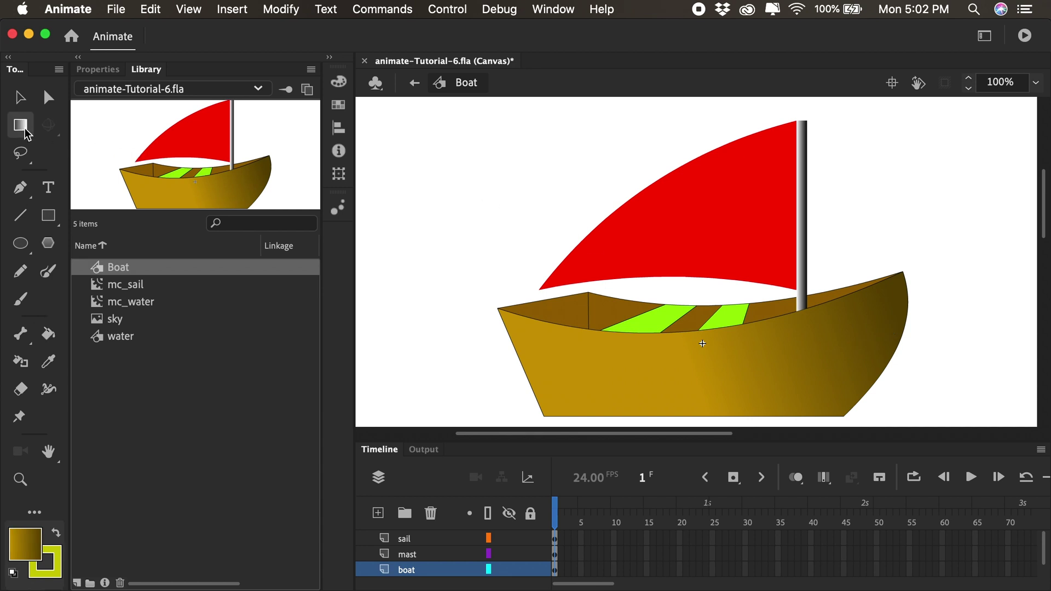
pyautogui.click(25, 132)
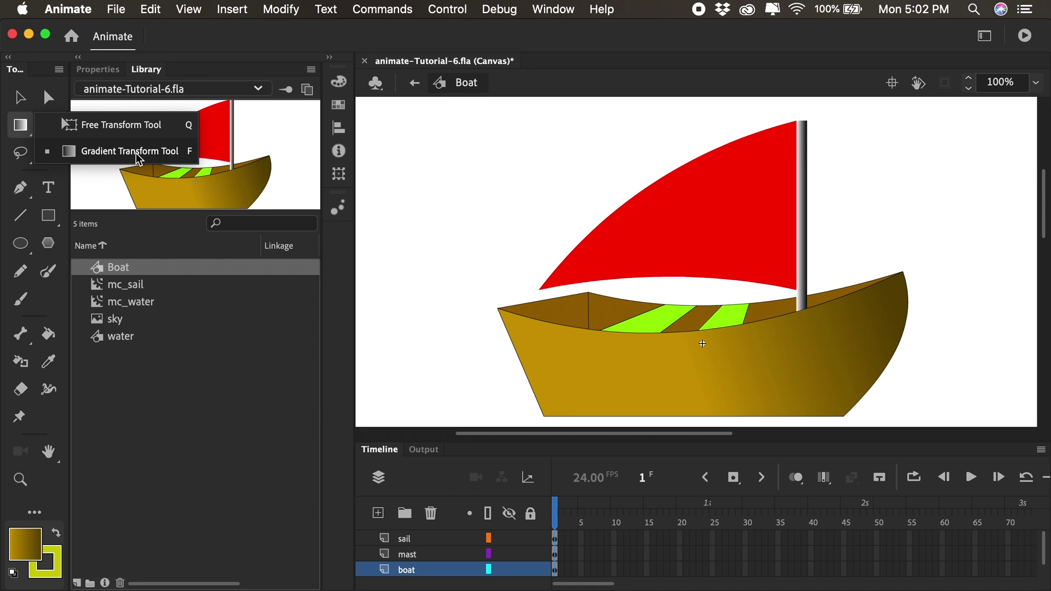
pyautogui.click(181, 157)
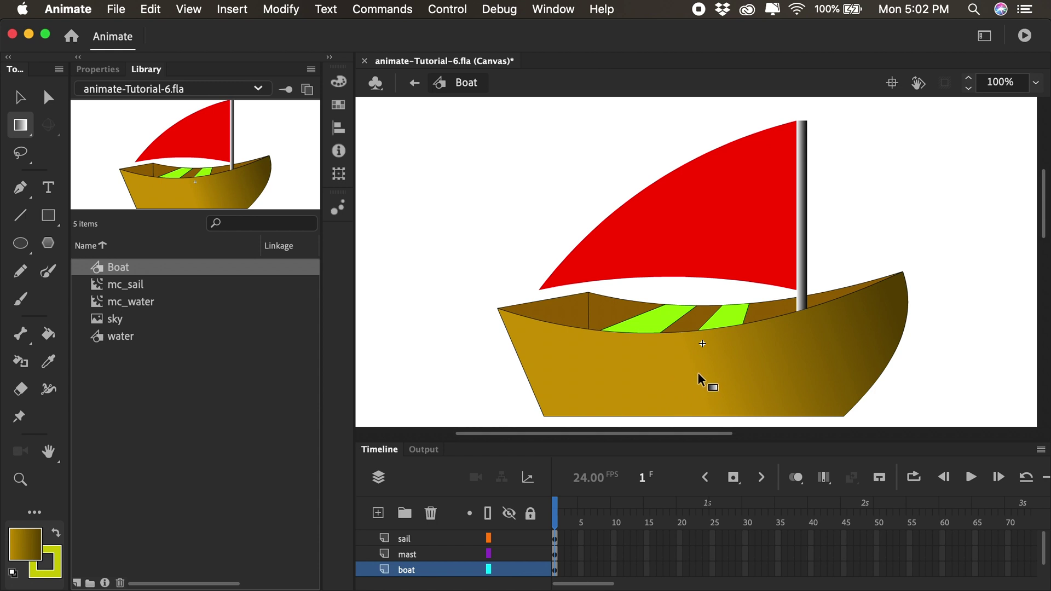
pyautogui.click(698, 374)
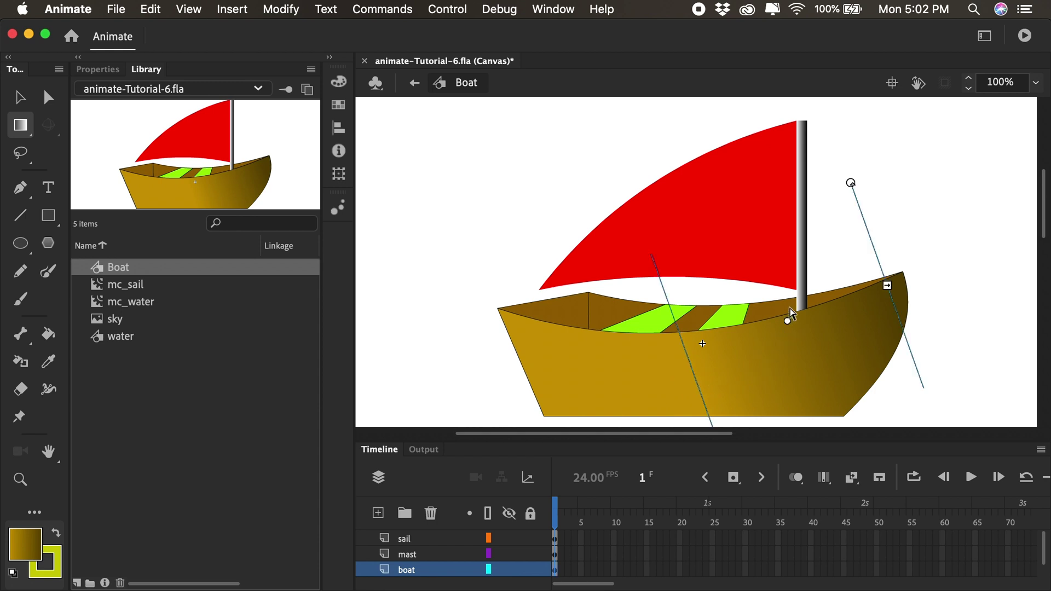
pyautogui.moveTo(787, 321)
pyautogui.mouseDown()
pyautogui.moveTo(697, 352)
pyautogui.moveTo(585, 370)
pyautogui.moveTo(786, 353)
pyautogui.moveTo(710, 369)
pyautogui.moveTo(664, 360)
pyautogui.moveTo(892, 282)
pyautogui.moveTo(741, 336)
pyautogui.moveTo(784, 323)
pyautogui.mouseUp()
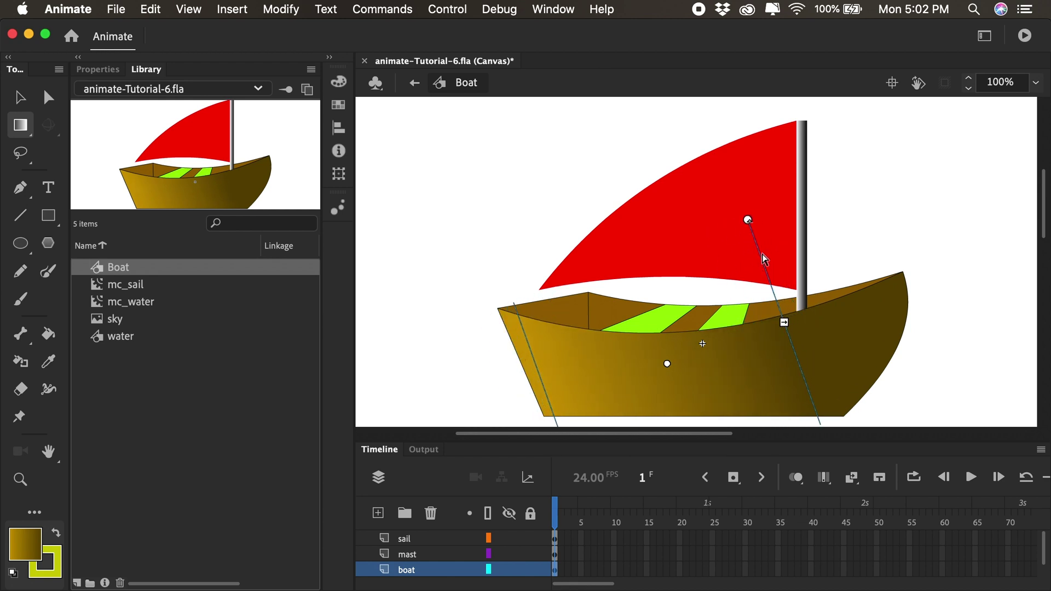
pyautogui.moveTo(748, 220); pyautogui.dragTo(814, 276)
pyautogui.moveTo(667, 363); pyautogui.dragTo(692, 354)
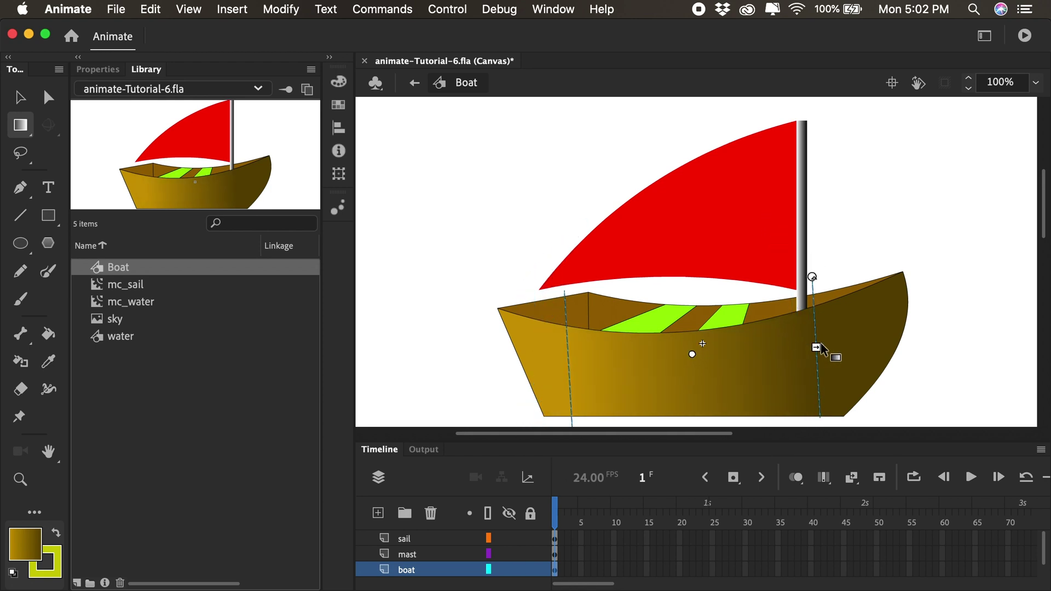
pyautogui.moveTo(843, 347); pyautogui.dragTo(897, 344)
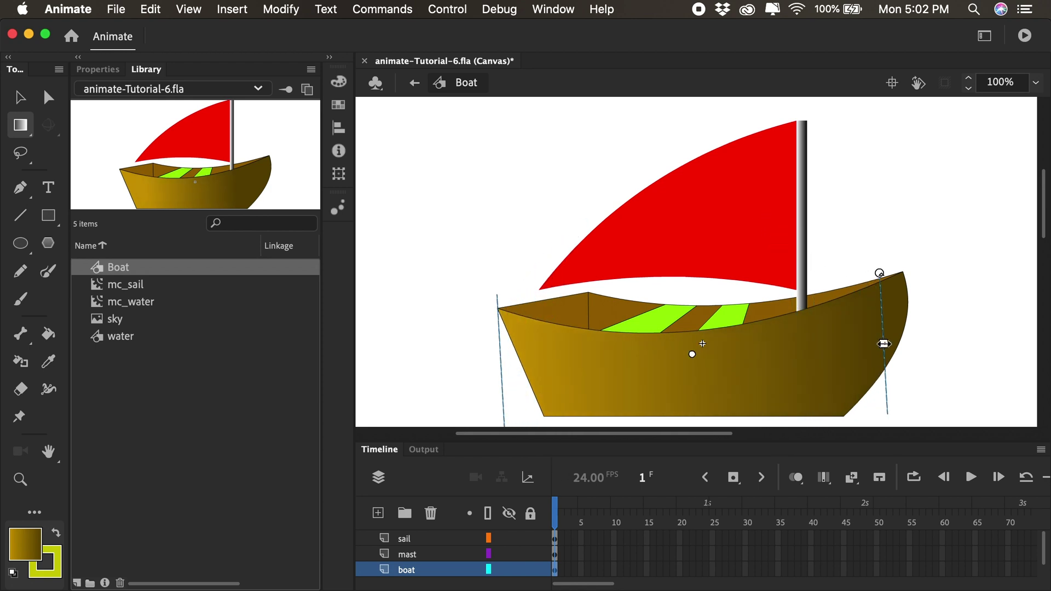
pyautogui.moveTo(692, 354); pyautogui.dragTo(724, 353)
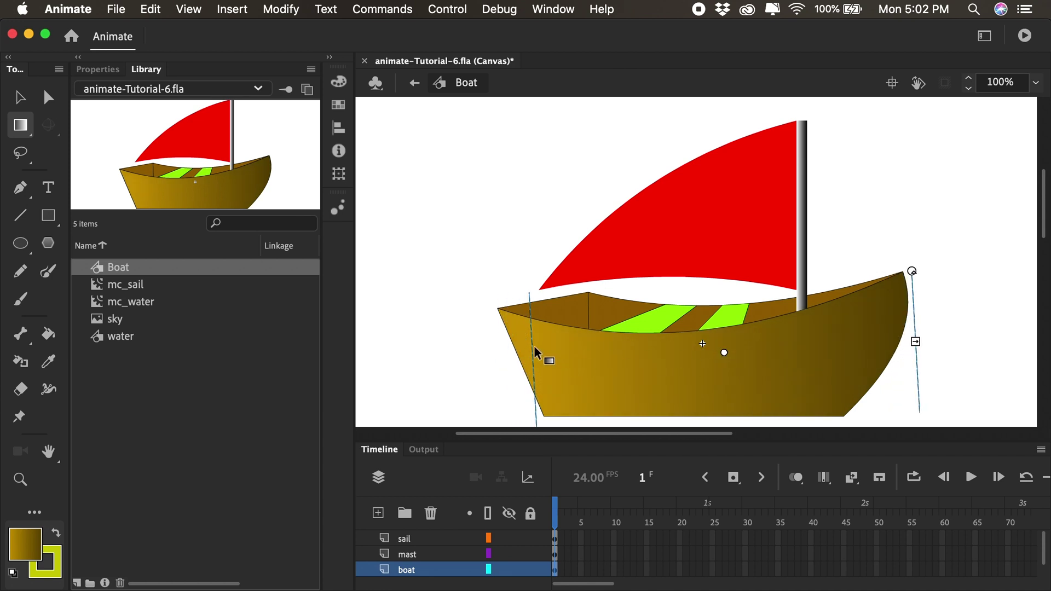
pyautogui.click(932, 268)
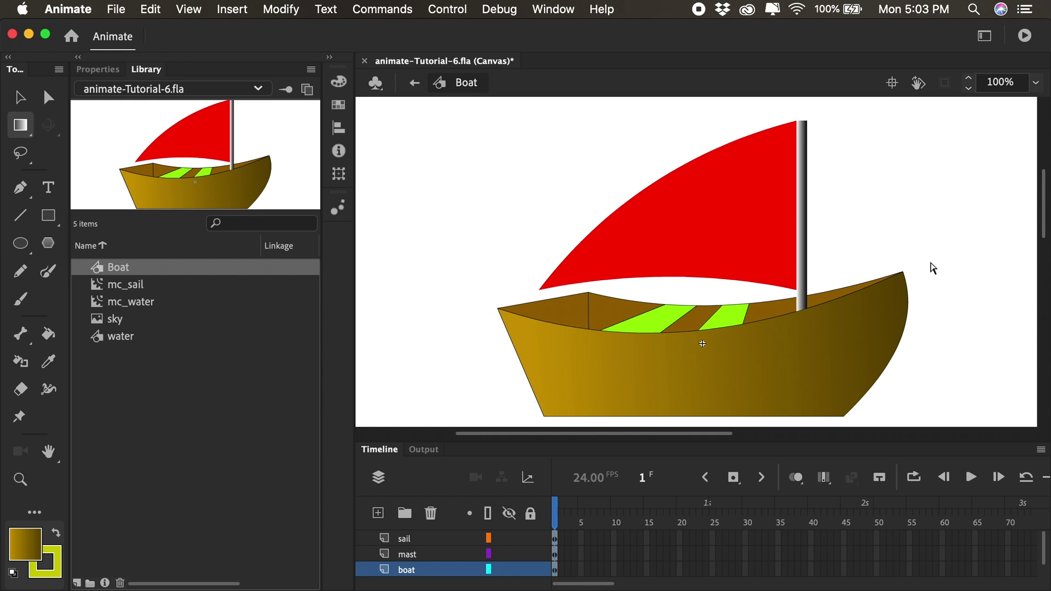
# Set both gradient stops to #996600, then darken the right stop to 32% brightness (#513600).
pyautogui.click(339, 82)
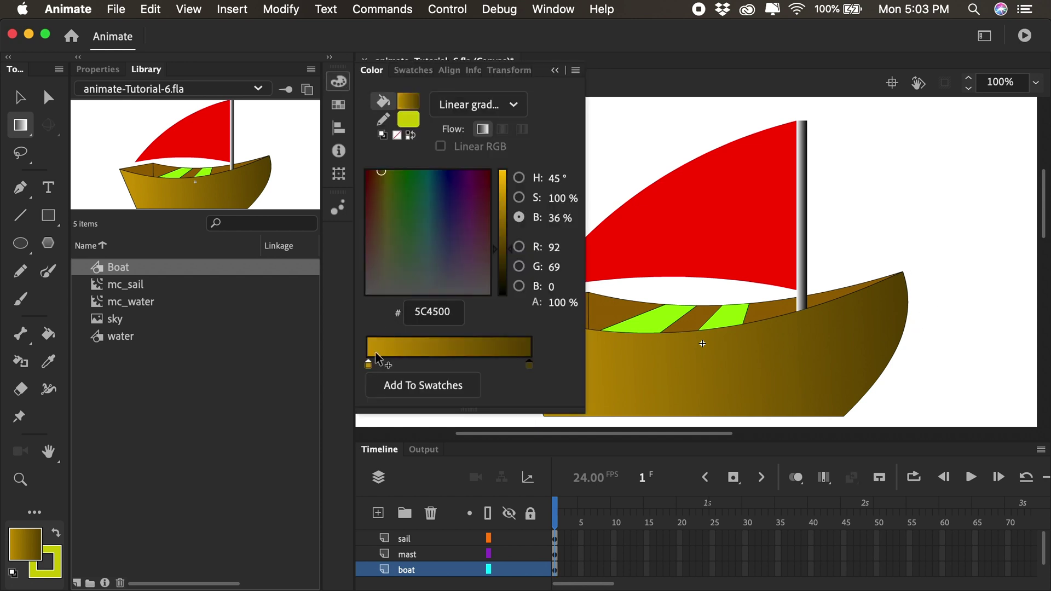
pyautogui.doubleClick(368, 366)
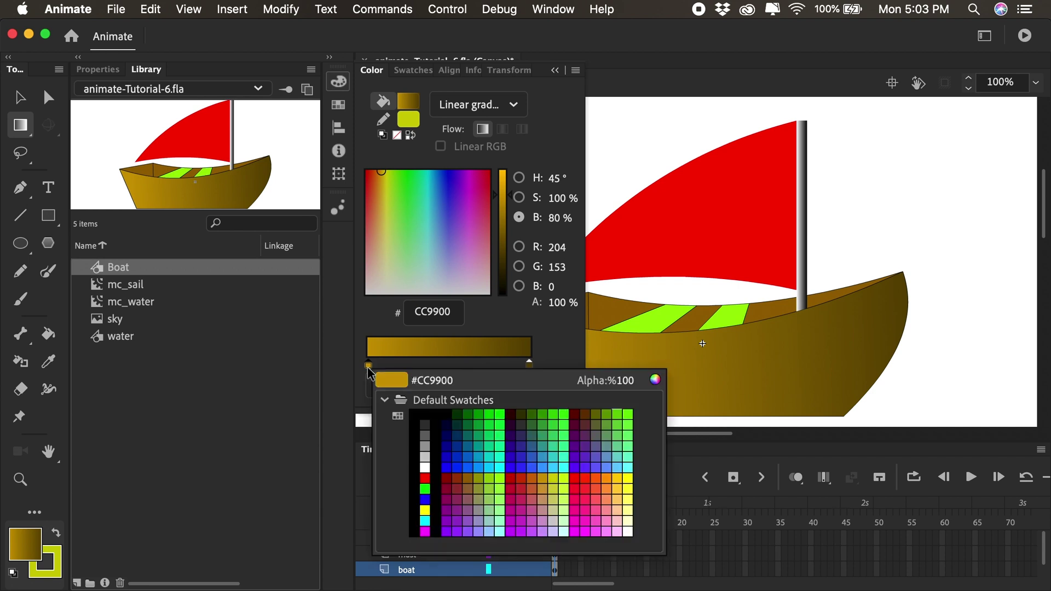
pyautogui.click(607, 306)
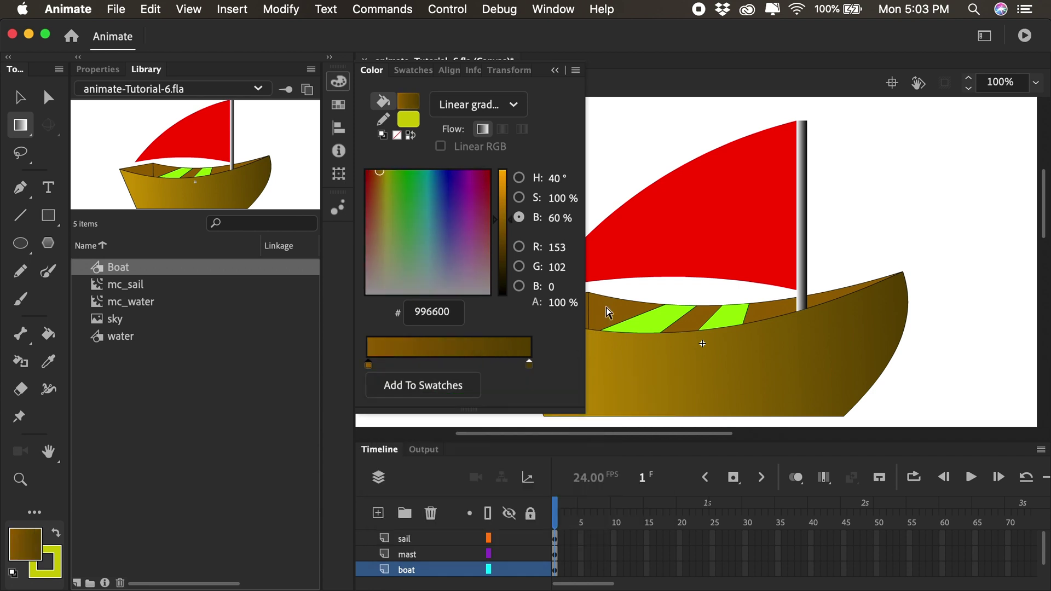
pyautogui.click(530, 365)
pyautogui.doubleClick(530, 366)
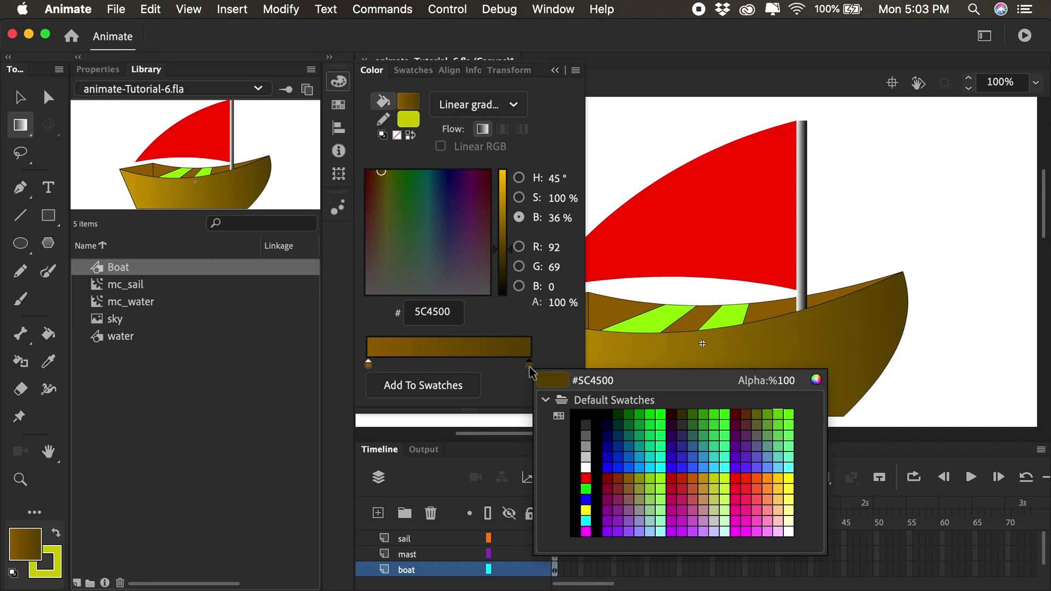
pyautogui.click(610, 307)
pyautogui.click(530, 365)
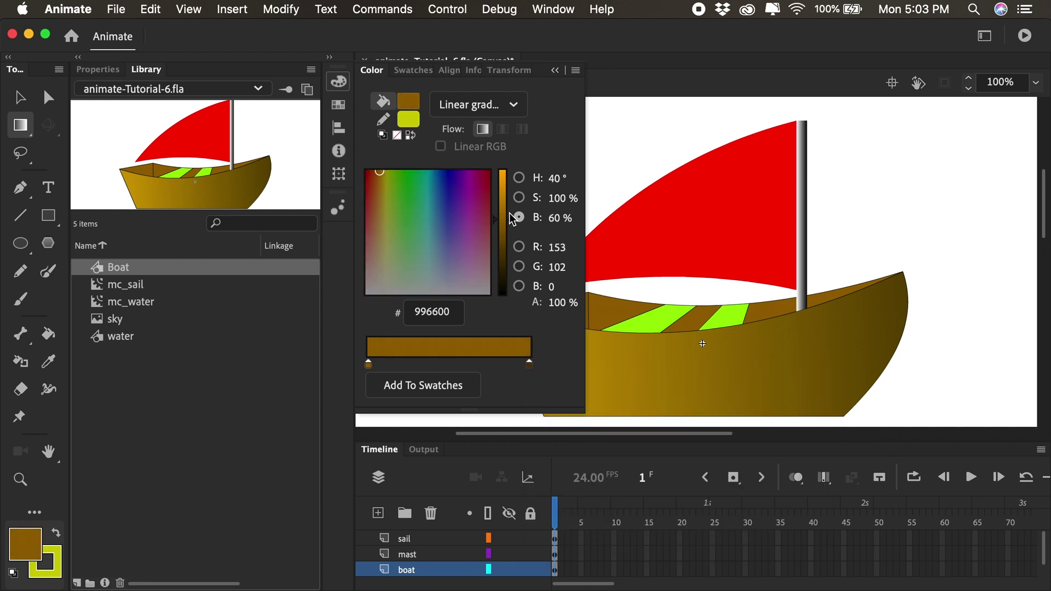
pyautogui.moveTo(511, 220); pyautogui.dragTo(511, 255)
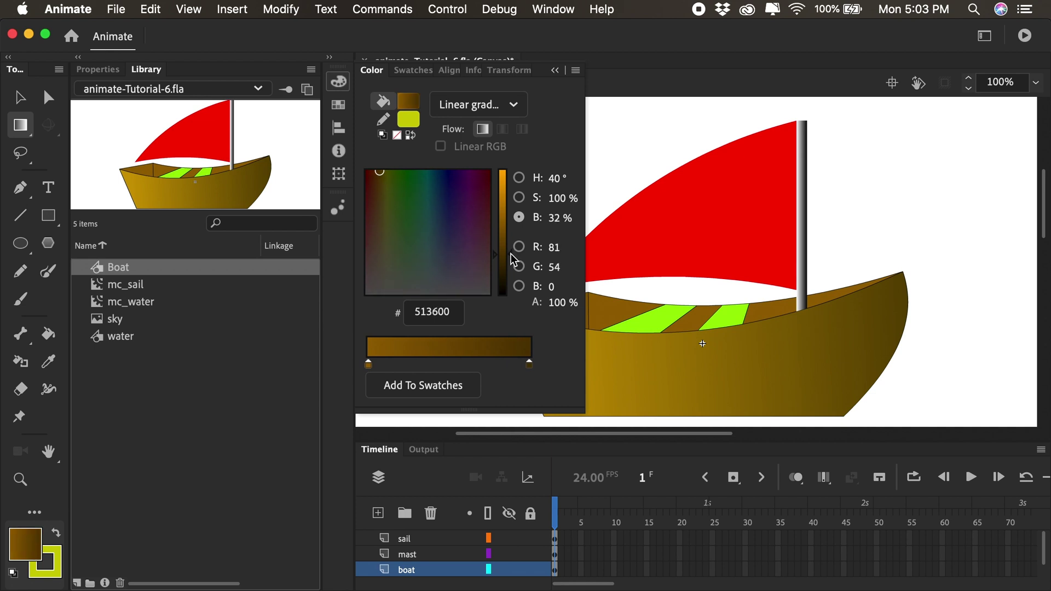
pyautogui.click(554, 70)
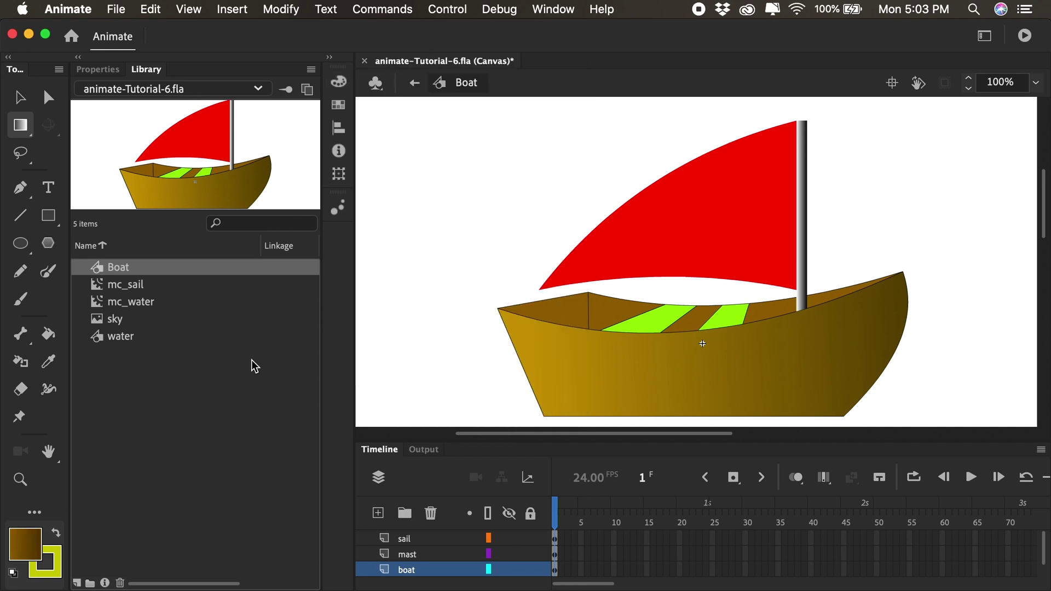
# Paint-bucket the left inner wall, next inner panel, seat stripe and mast strip with the brown gradient.
pyautogui.click(48, 333)
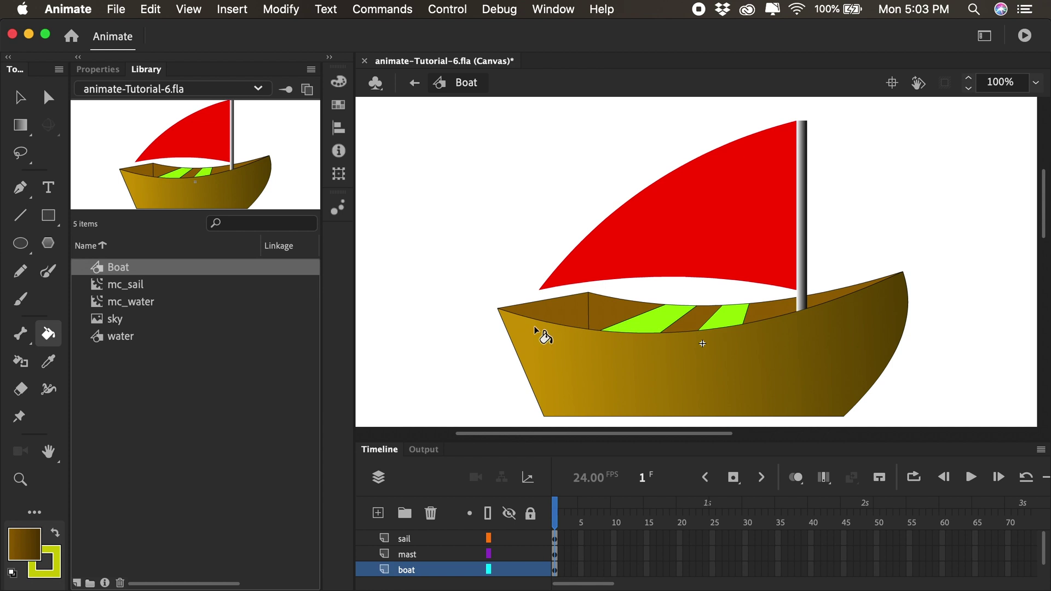
pyautogui.click(563, 313)
pyautogui.click(616, 312)
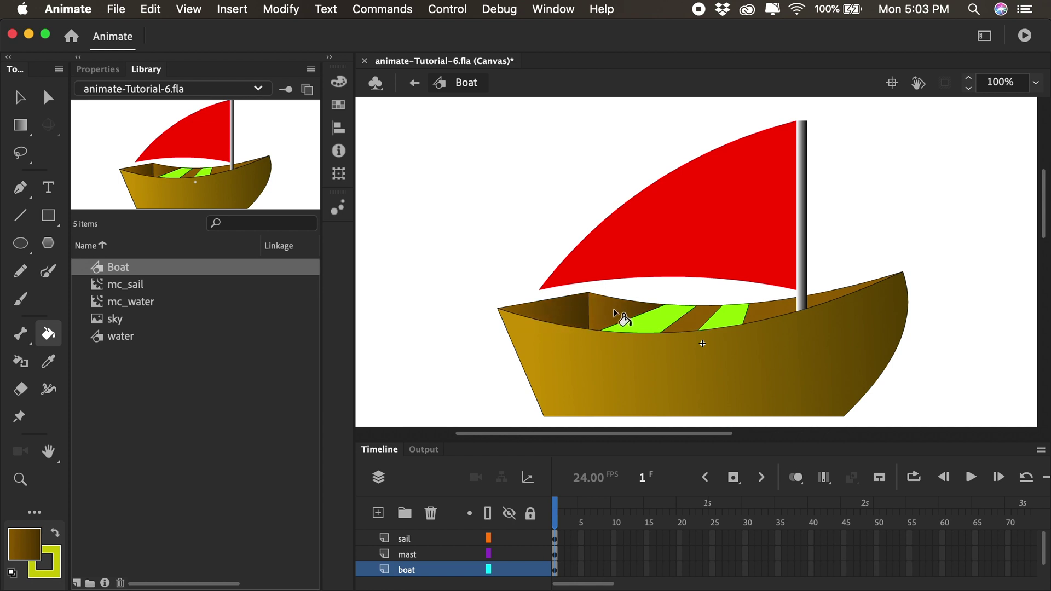
pyautogui.click(688, 320)
pyautogui.click(760, 313)
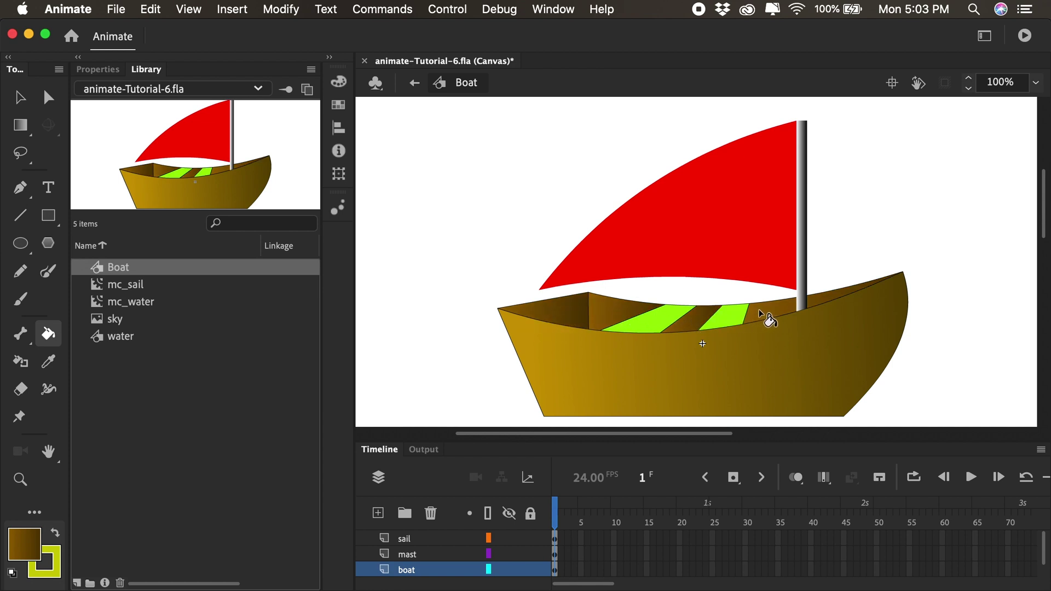
# Shift the inner wall's brown gradient to the right with the Gradient Transform tool.
pyautogui.click(21, 126)
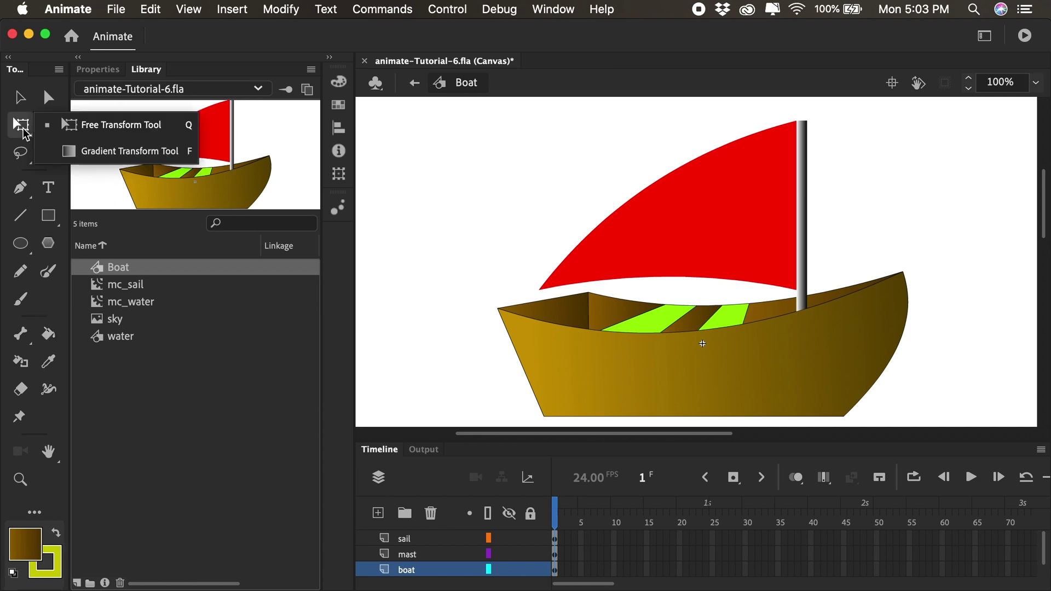
pyautogui.click(89, 153)
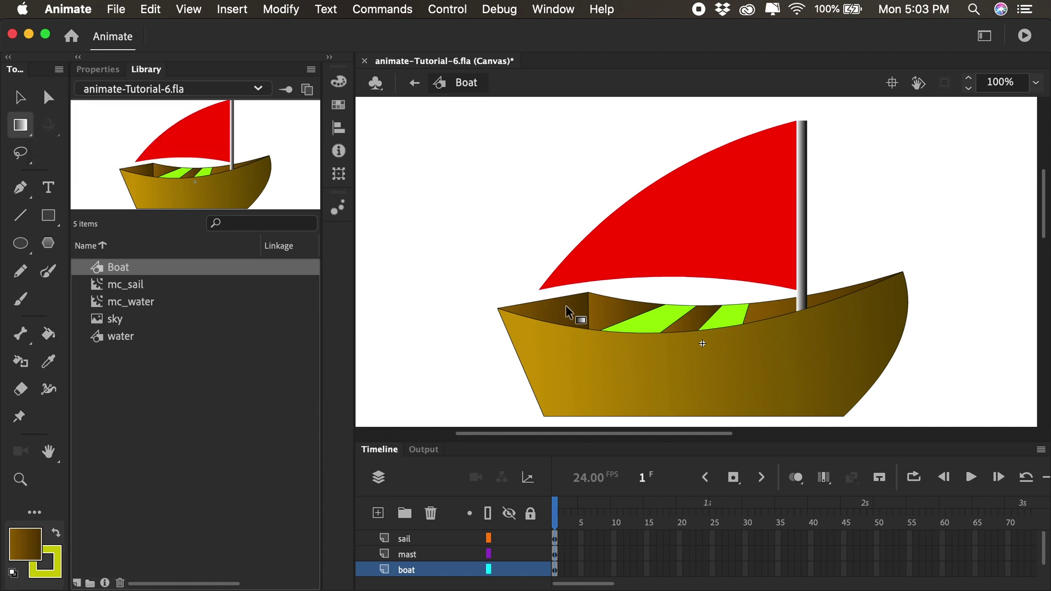
pyautogui.click(586, 310)
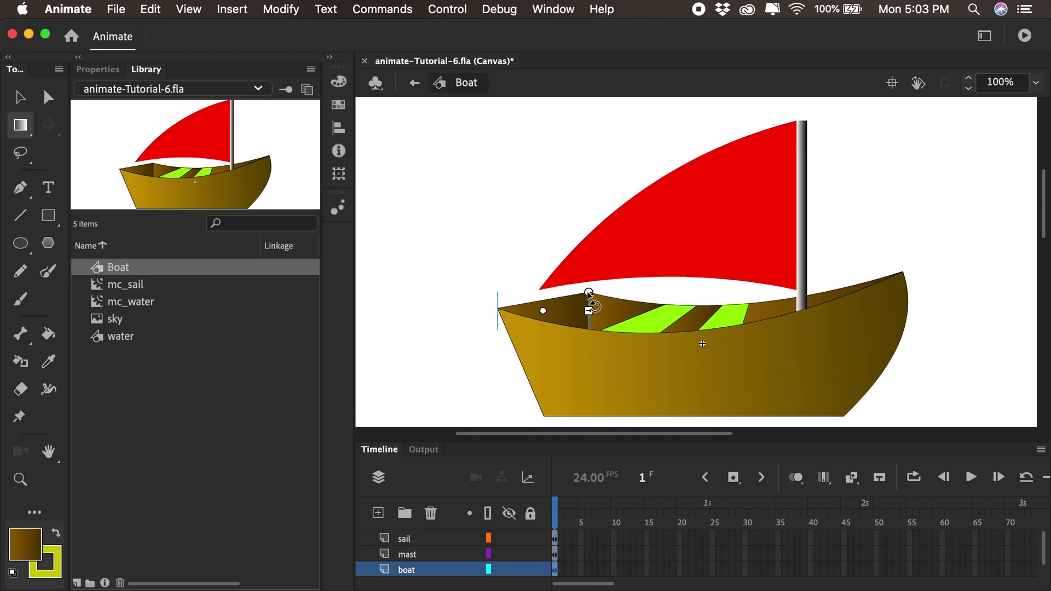
pyautogui.moveTo(543, 310); pyautogui.dragTo(628, 315)
pyautogui.click(608, 327)
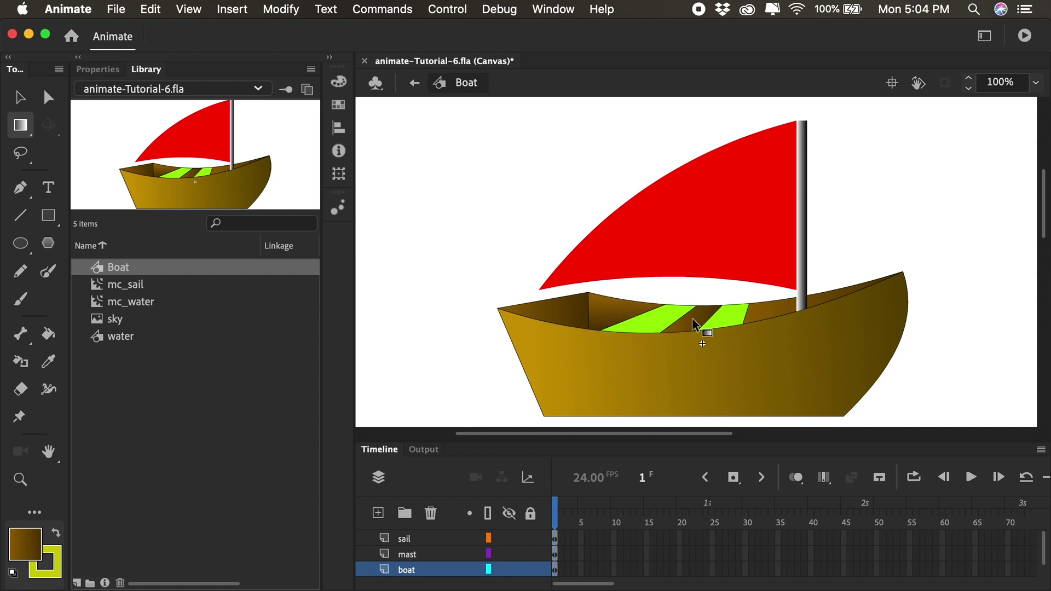
# Rotate the seat stripe's gradient horizontal and tilt the mast strip's gradient diagonally along it.
pyautogui.click(703, 320)
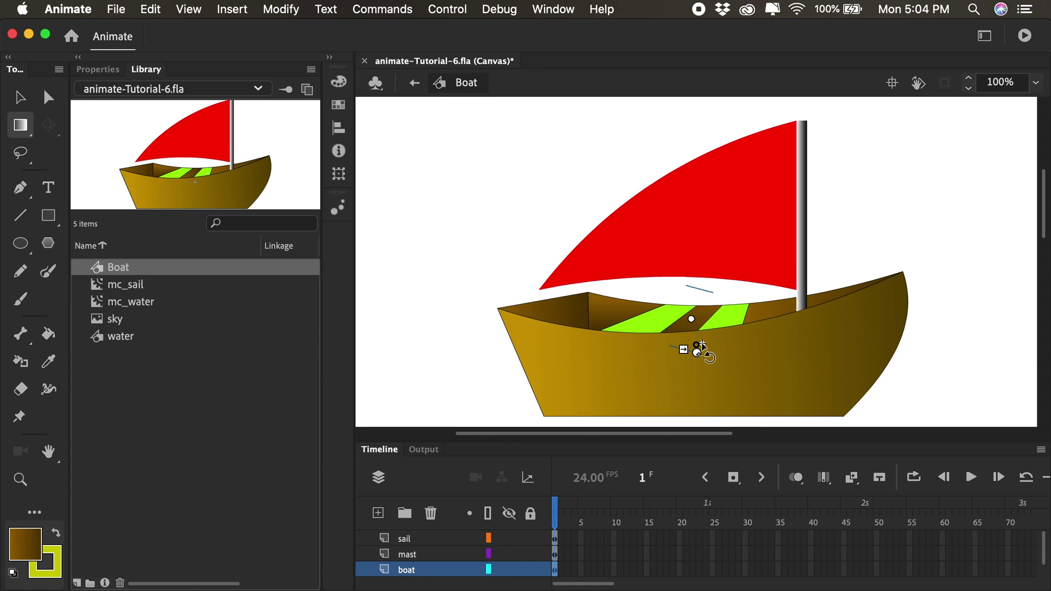
pyautogui.moveTo(709, 357); pyautogui.dragTo(691, 337)
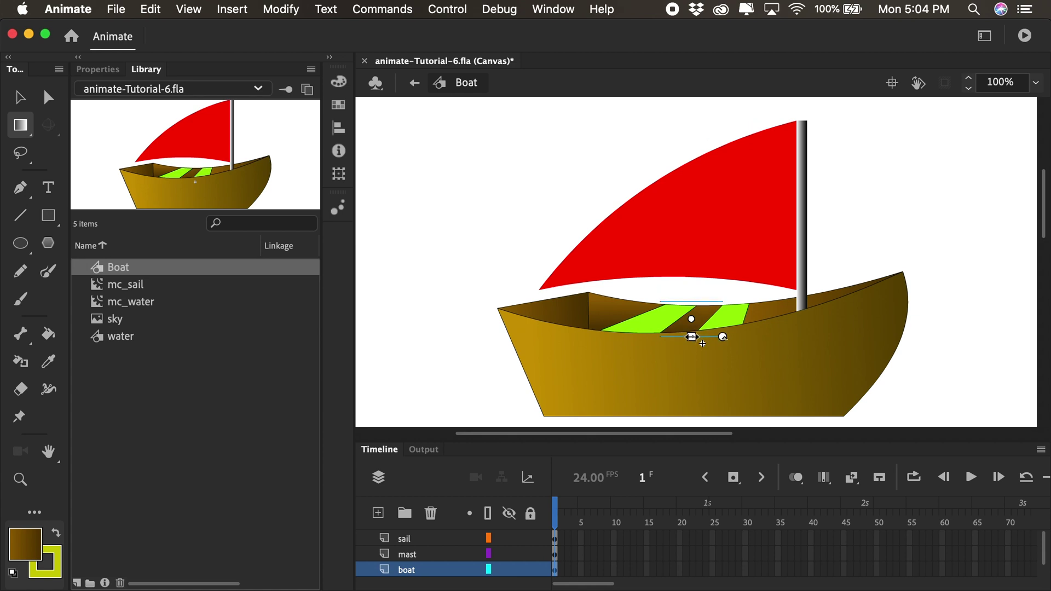
pyautogui.click(784, 319)
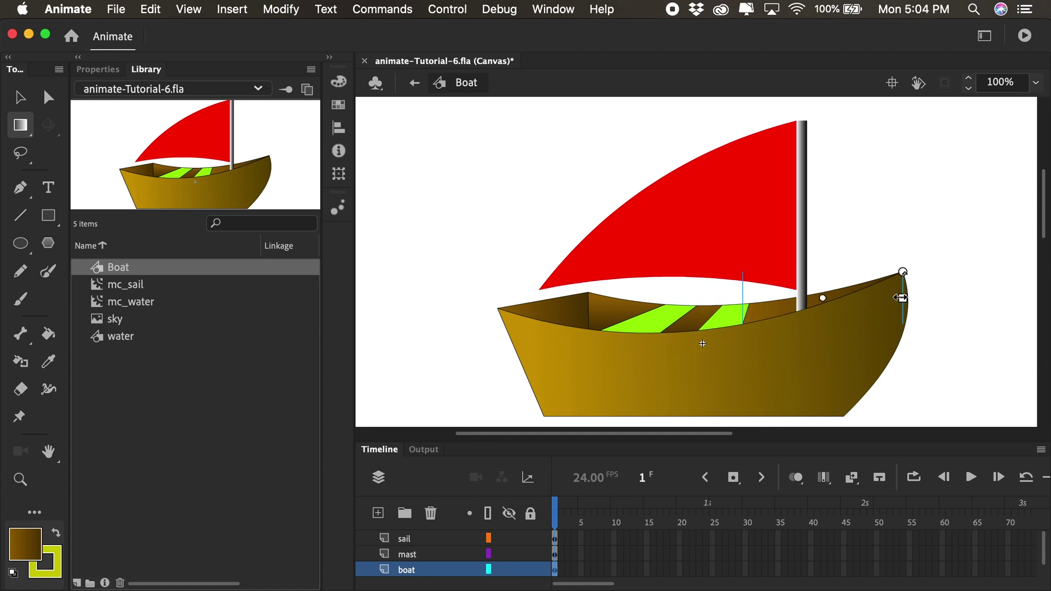
pyautogui.moveTo(900, 298); pyautogui.dragTo(859, 328)
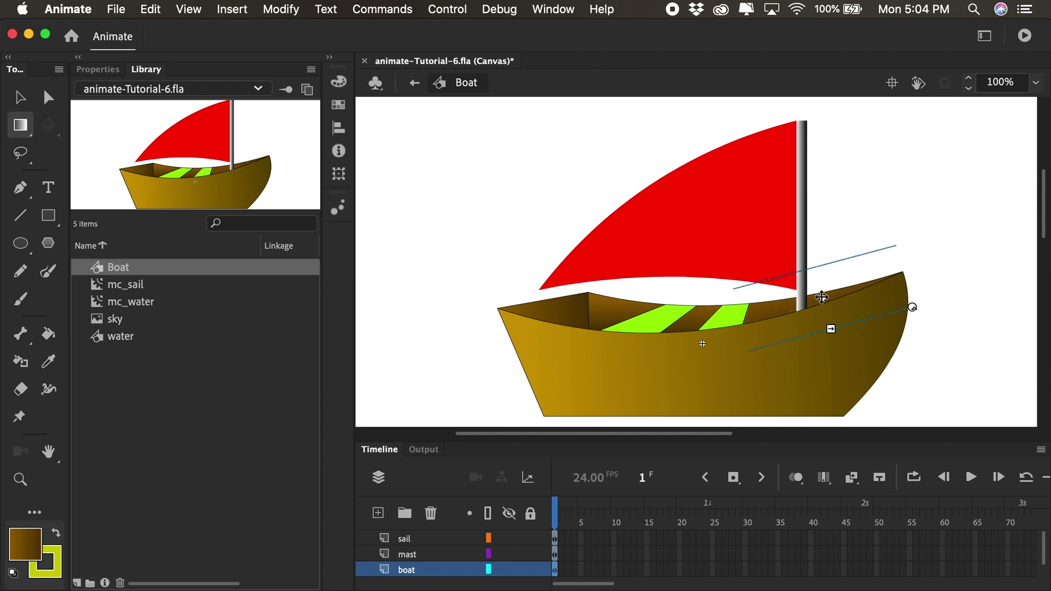
pyautogui.moveTo(822, 297)
pyautogui.mouseDown()
pyautogui.moveTo(828, 327)
pyautogui.moveTo(814, 305)
pyautogui.mouseUp()
pyautogui.click(858, 206)
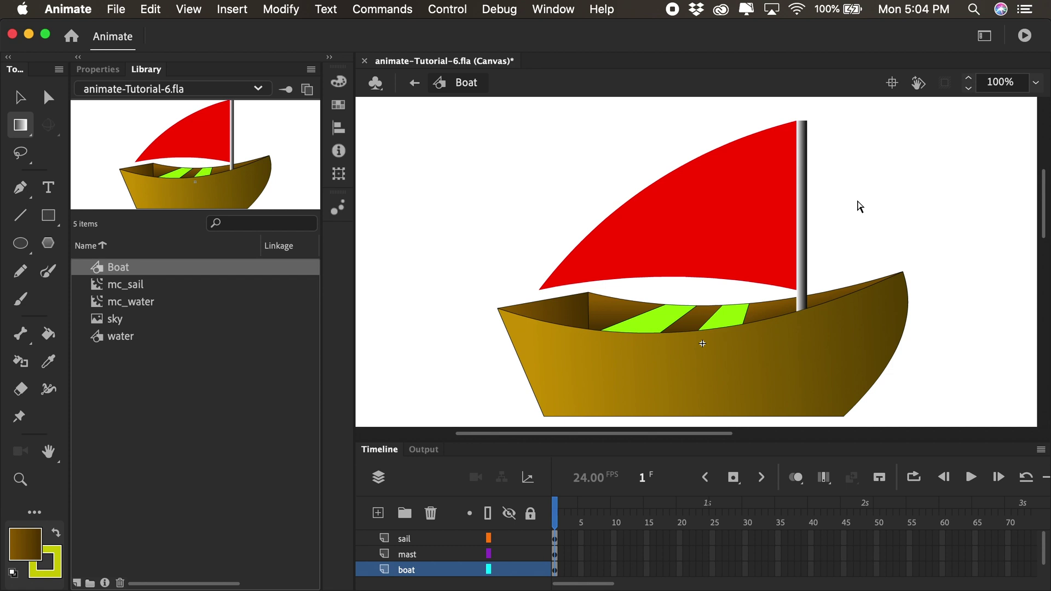
# Eyedrop the seats' green #99FF00 into both stops and darken the right stop to #315100.
pyautogui.click(339, 82)
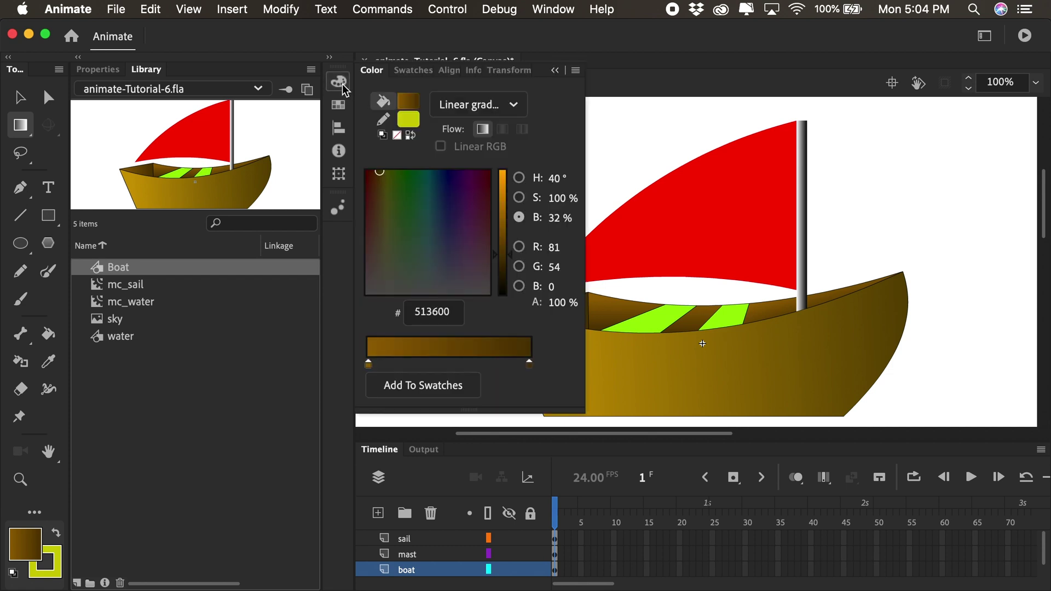
pyautogui.click(368, 364)
pyautogui.click(369, 366)
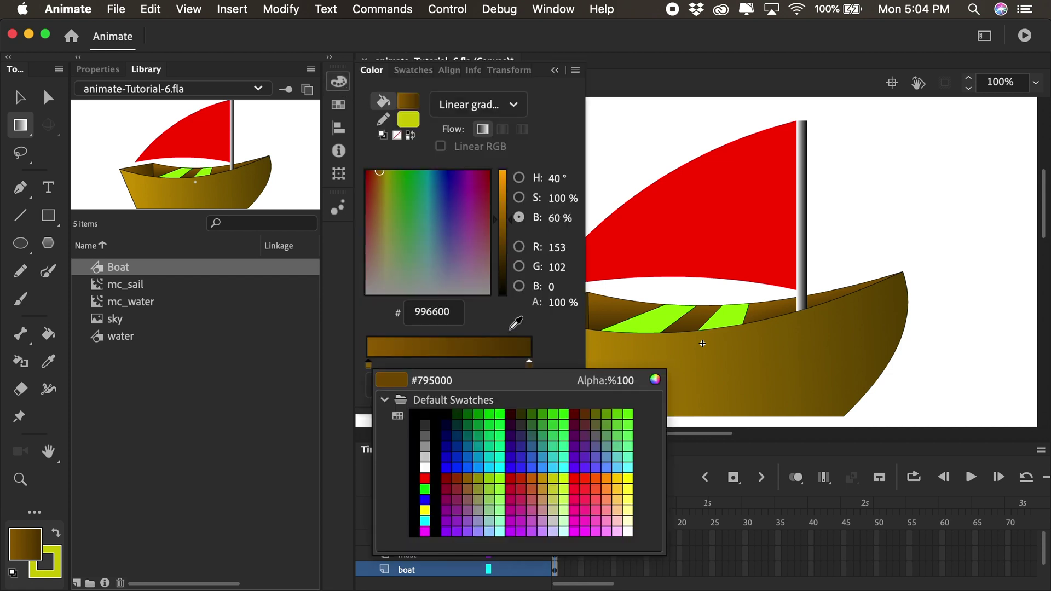
pyautogui.click(654, 323)
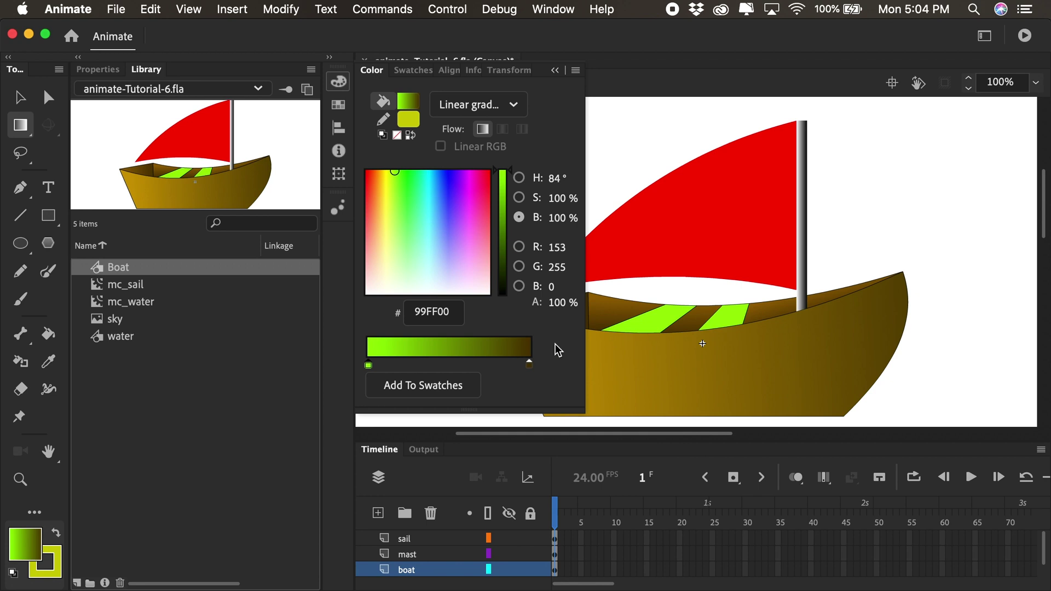
pyautogui.click(529, 363)
pyautogui.click(529, 364)
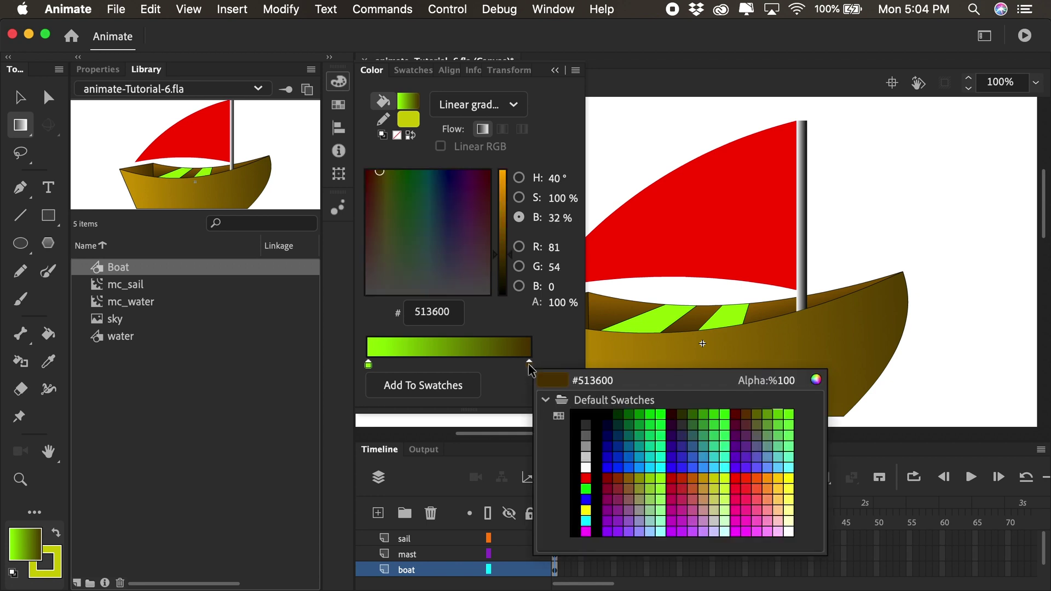
pyautogui.click(729, 316)
pyautogui.click(518, 216)
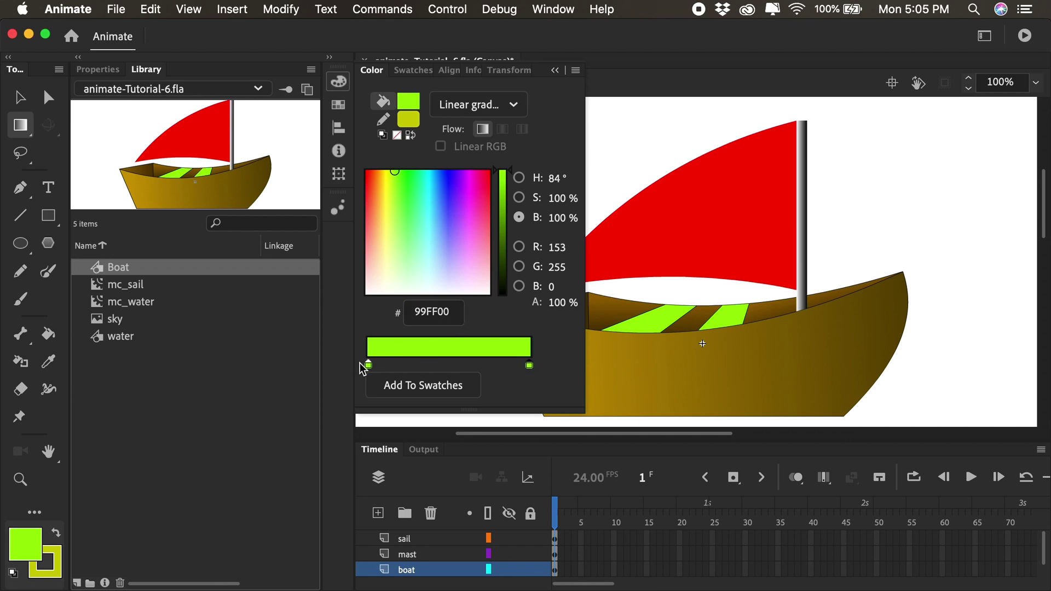
pyautogui.click(529, 366)
pyautogui.moveTo(494, 173); pyautogui.dragTo(493, 257)
# Fill the left seat with the green gradient and rotate its gradient diagonally.
pyautogui.click(554, 71)
pyautogui.press('k')
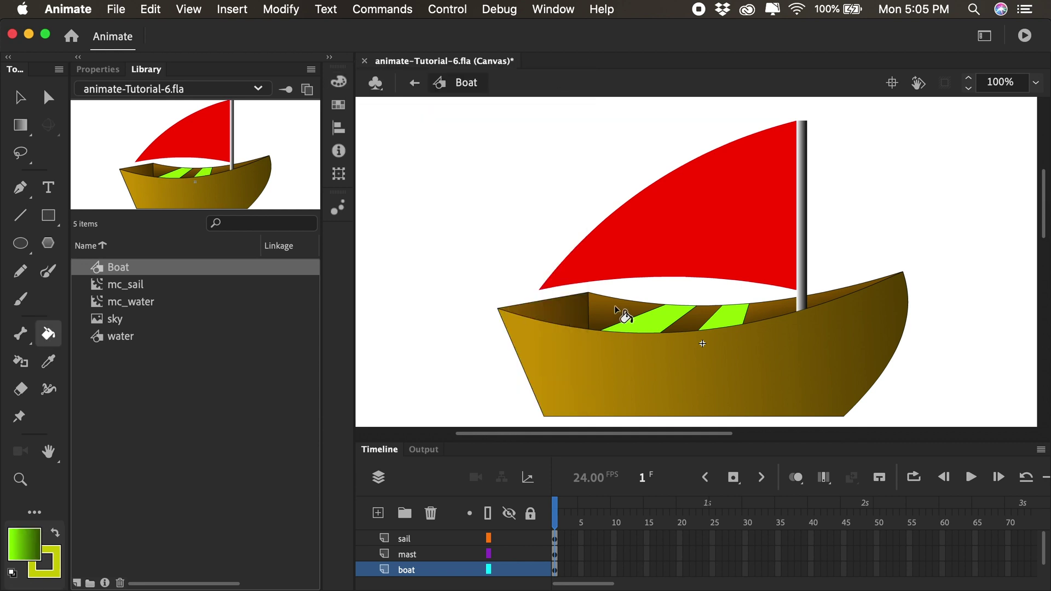
pyautogui.click(653, 323)
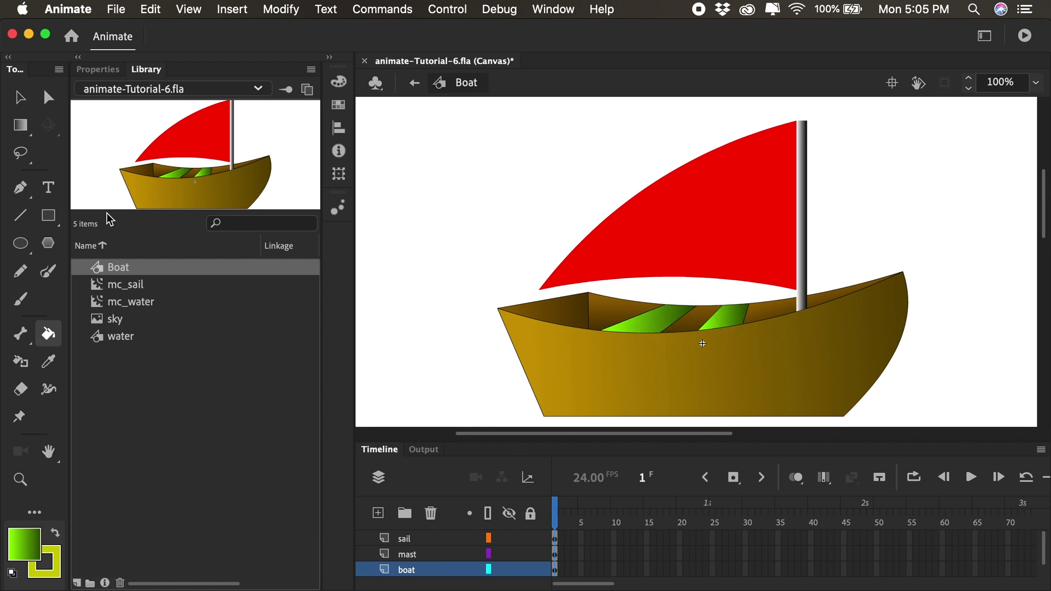
pyautogui.click(24, 128)
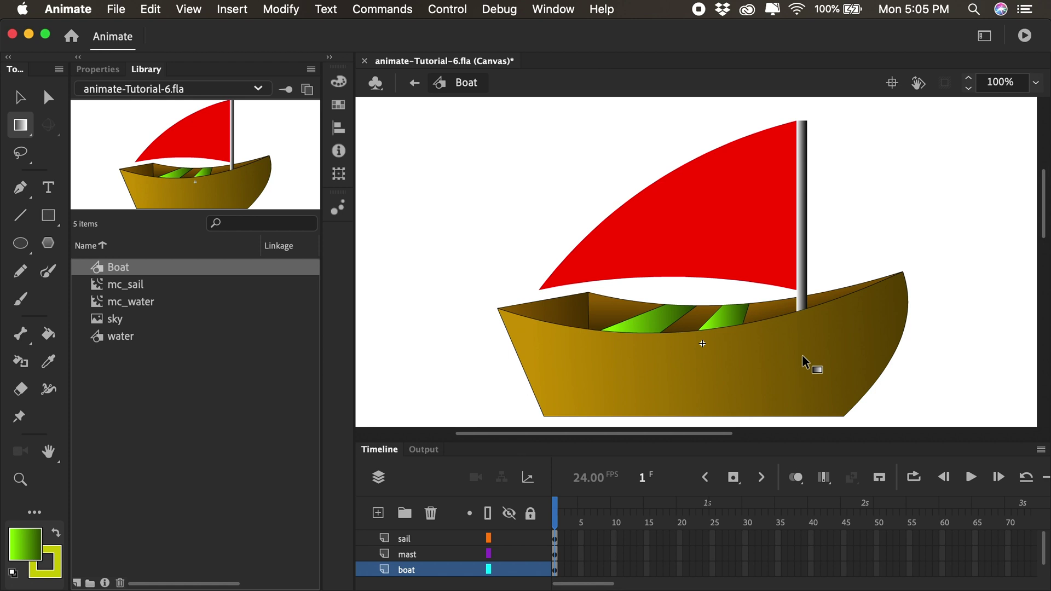
pyautogui.click(651, 321)
pyautogui.moveTo(698, 304); pyautogui.dragTo(665, 300)
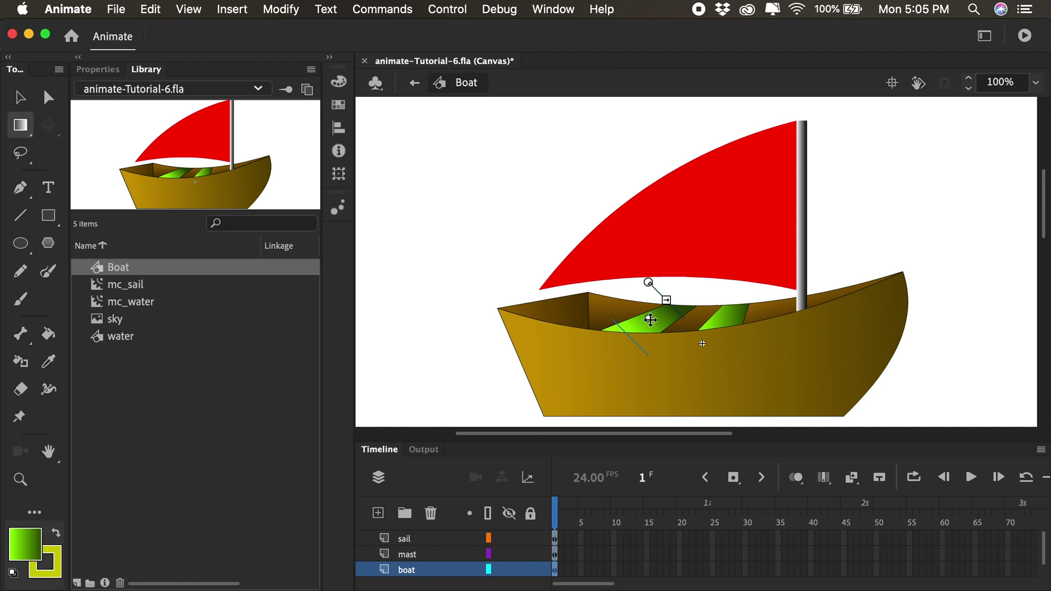
pyautogui.click(847, 213)
# Rotate the right seat's green gradient diagonally.
pyautogui.click(734, 316)
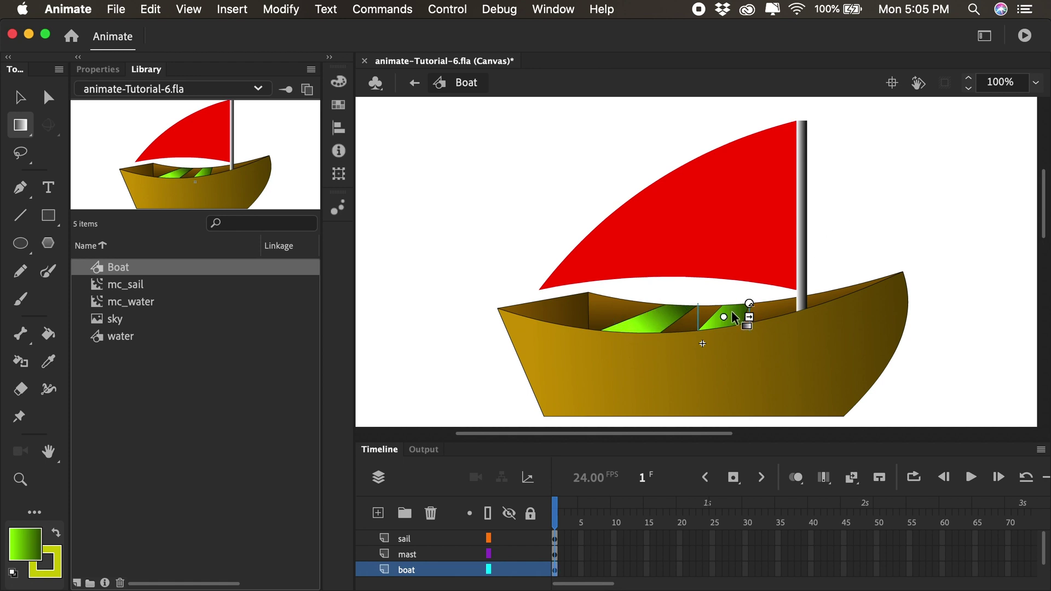
pyautogui.moveTo(751, 316)
pyautogui.mouseDown()
pyautogui.moveTo(728, 287)
pyautogui.moveTo(746, 298)
pyautogui.mouseUp()
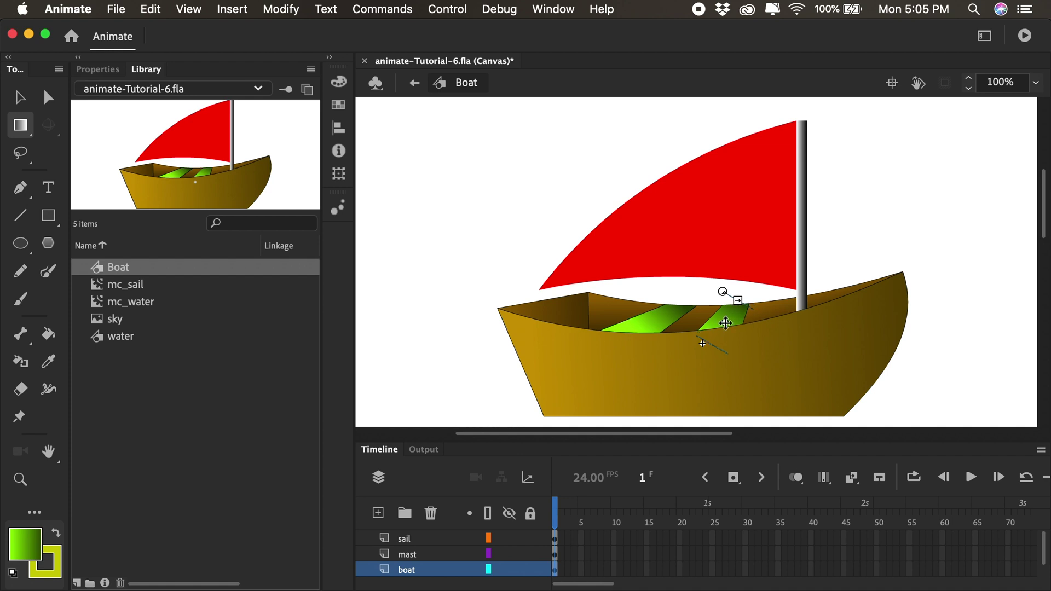
pyautogui.click(855, 207)
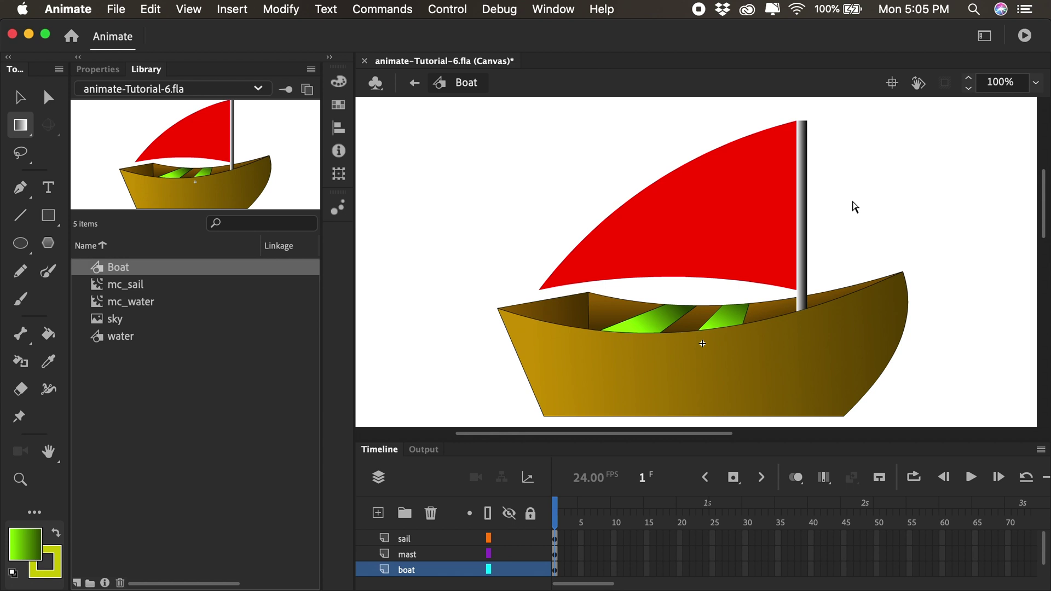
# Delete the hull's right edge stroke, both seat edge lines and the vertical line inside the boat.
pyautogui.press('super+Return')
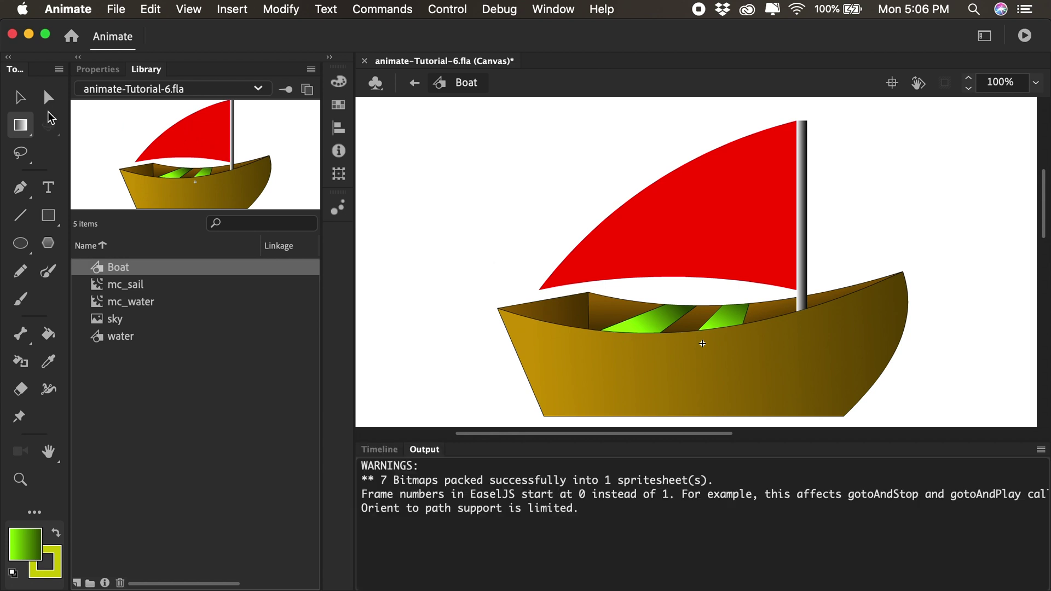
pyautogui.click(10, 103)
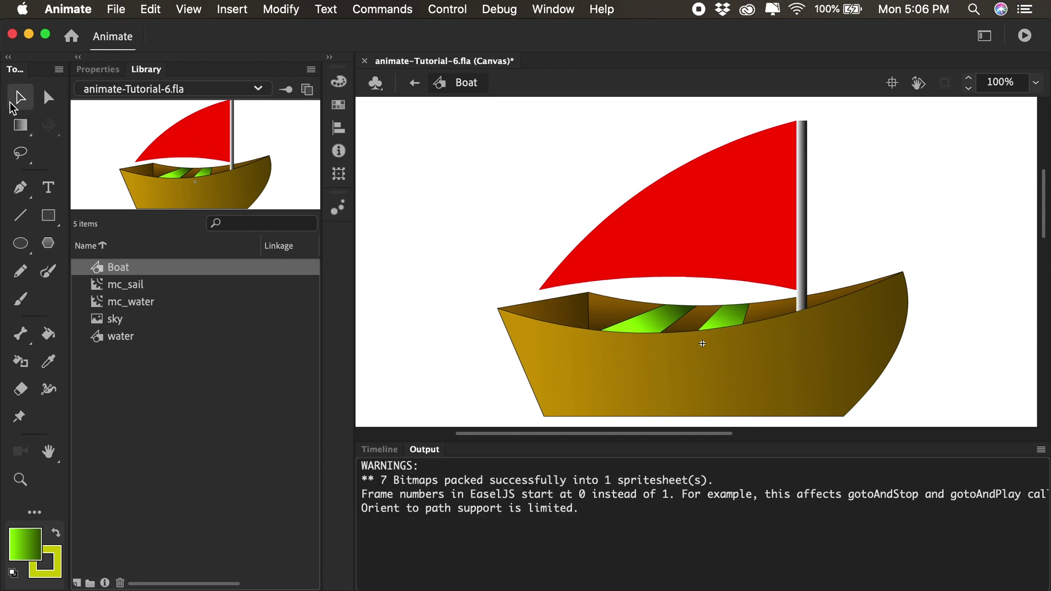
pyautogui.click(635, 418)
pyautogui.click(635, 425)
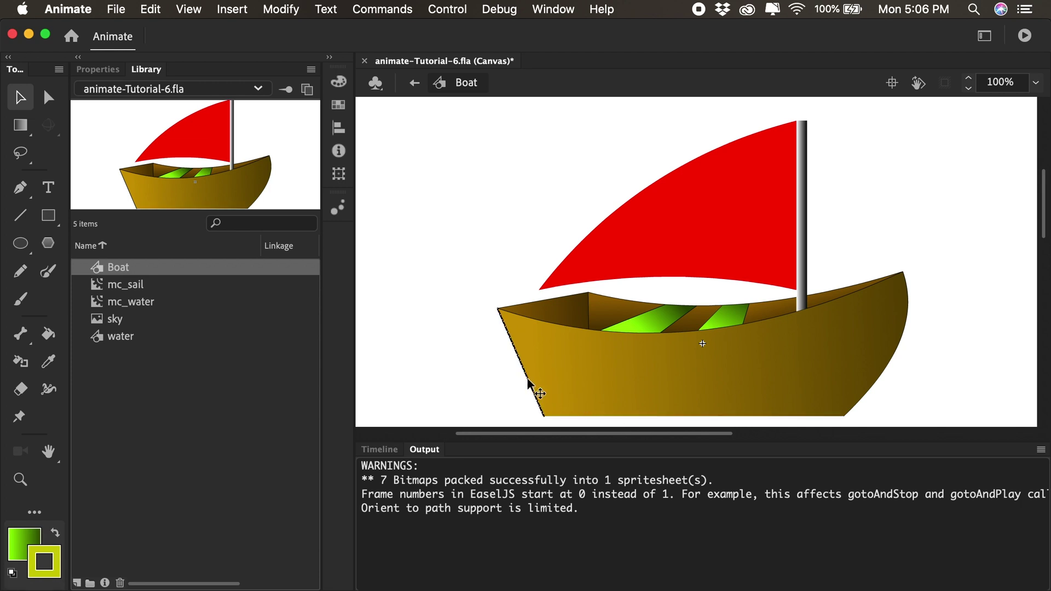
pyautogui.click(893, 360)
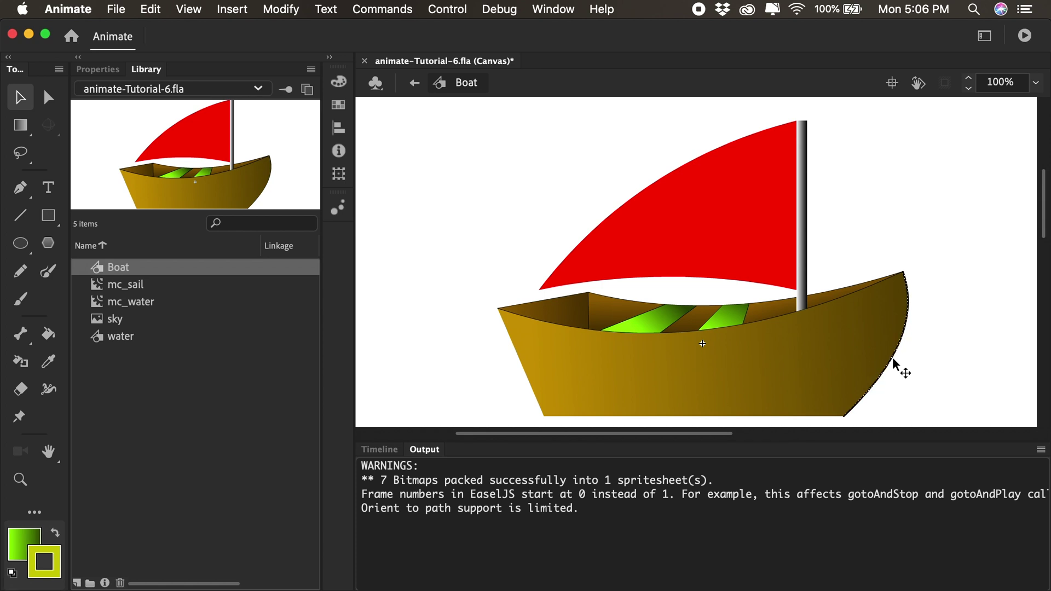
pyautogui.press('Escape')
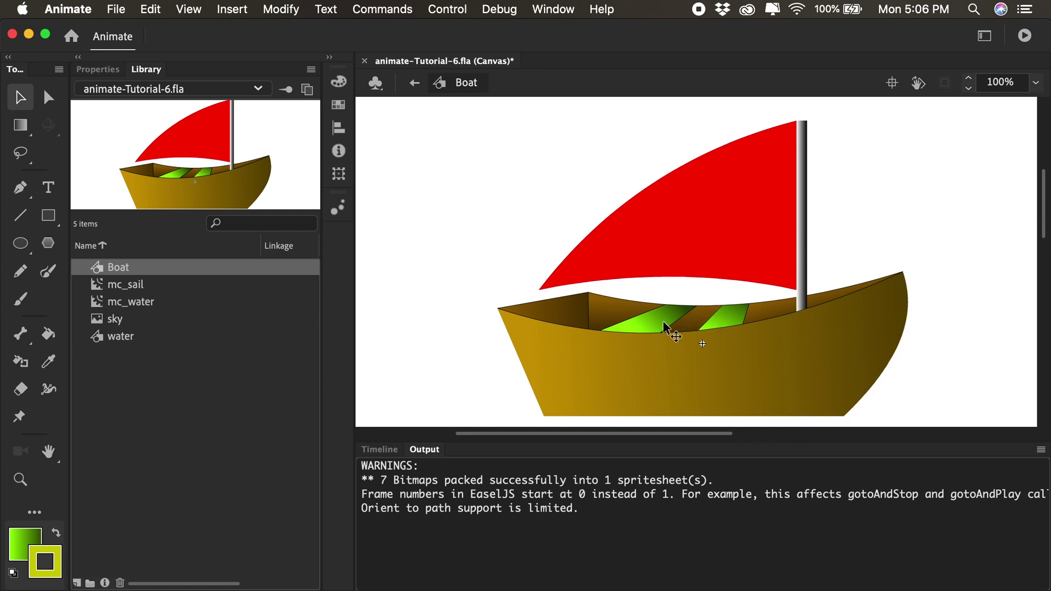
pyautogui.click(628, 320)
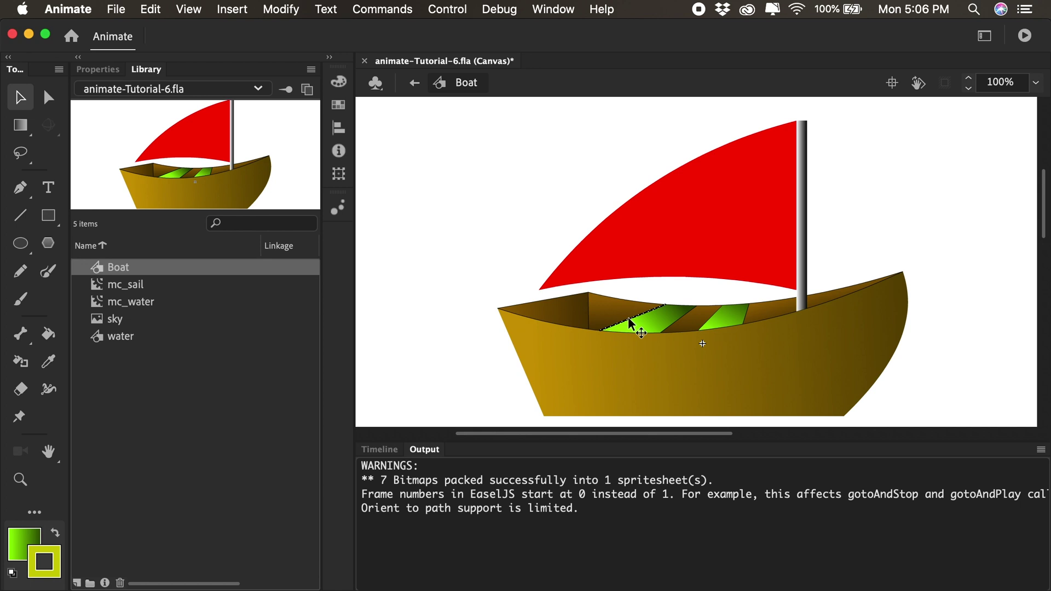
pyautogui.press('Escape')
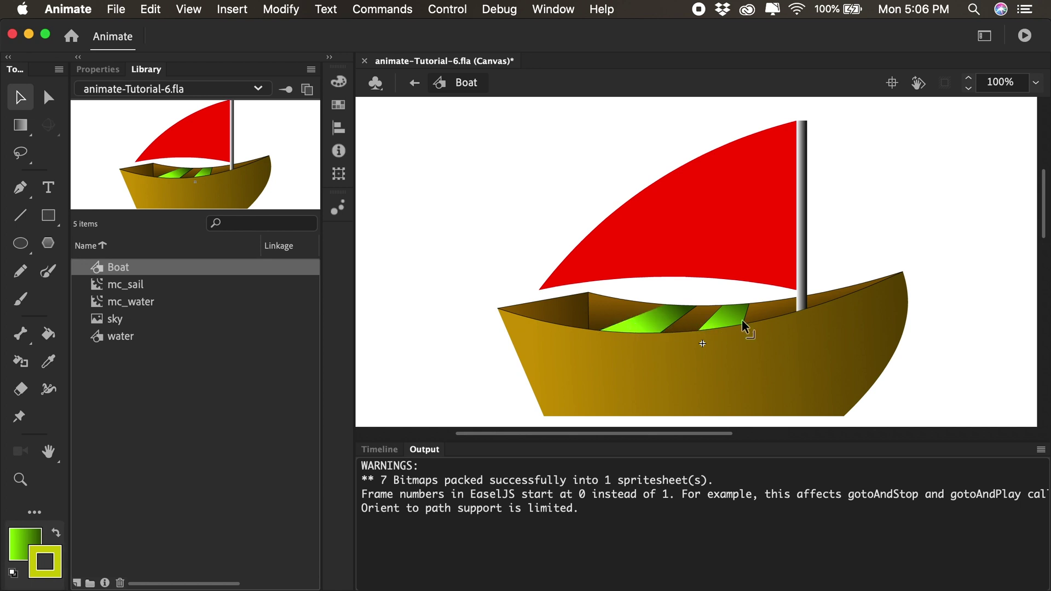
pyautogui.click(710, 322)
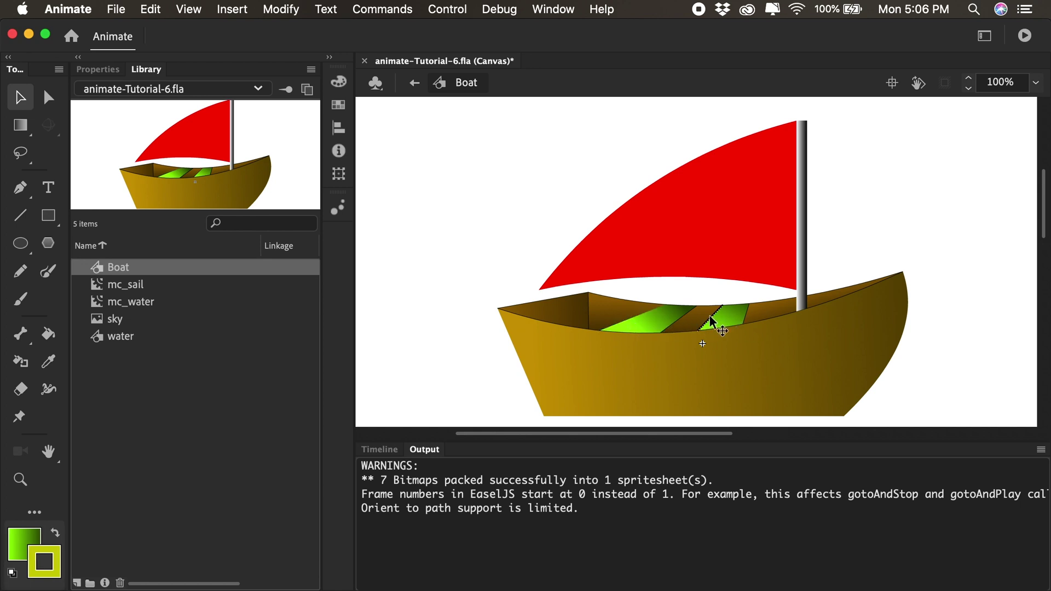
pyautogui.press('Escape')
pyautogui.click(589, 318)
pyautogui.press('Escape')
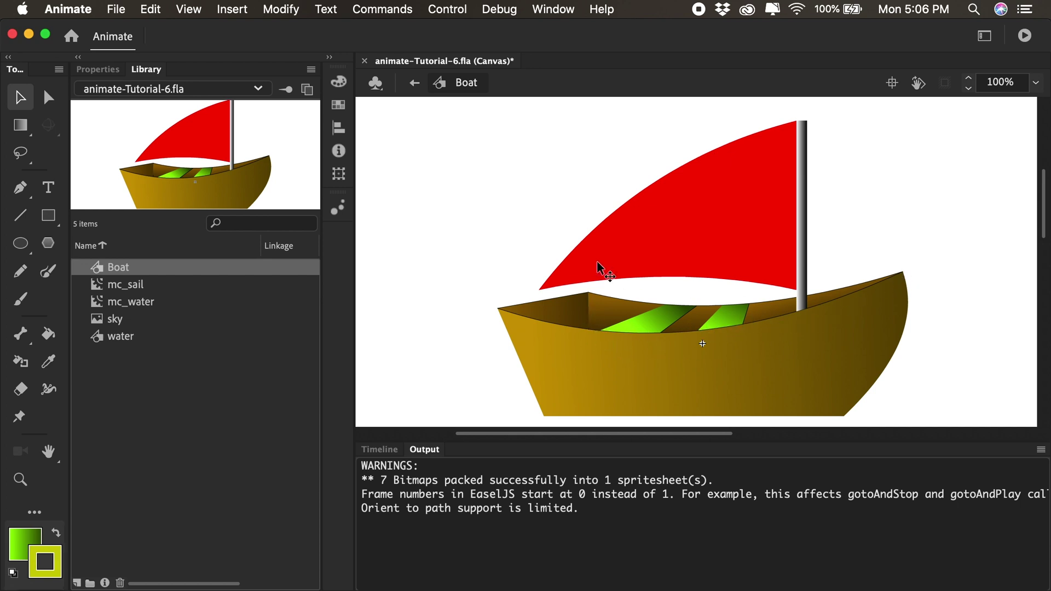
# Select the gunwale outline and set its stroke to size 4 in yellow #FFFF00.
pyautogui.doubleClick(588, 335)
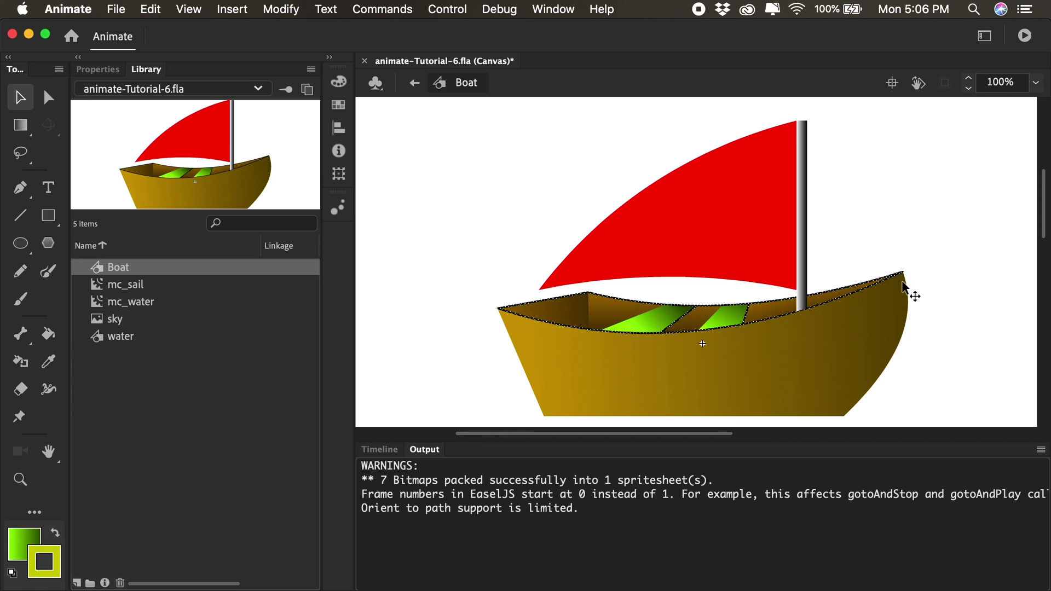
pyautogui.click(98, 70)
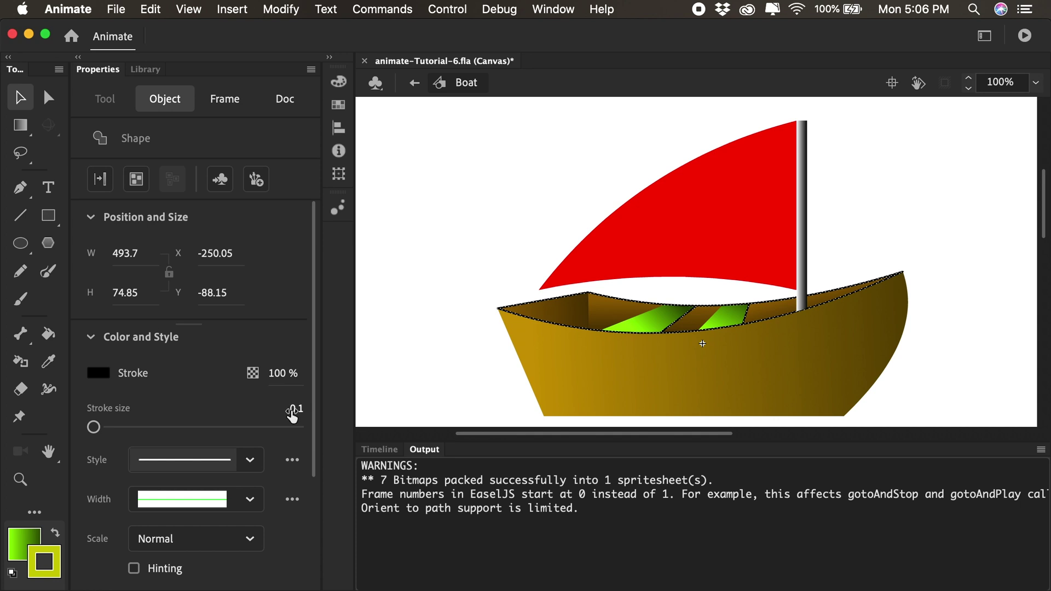
pyautogui.click(294, 410)
pyautogui.write('24')
pyautogui.press('Return')
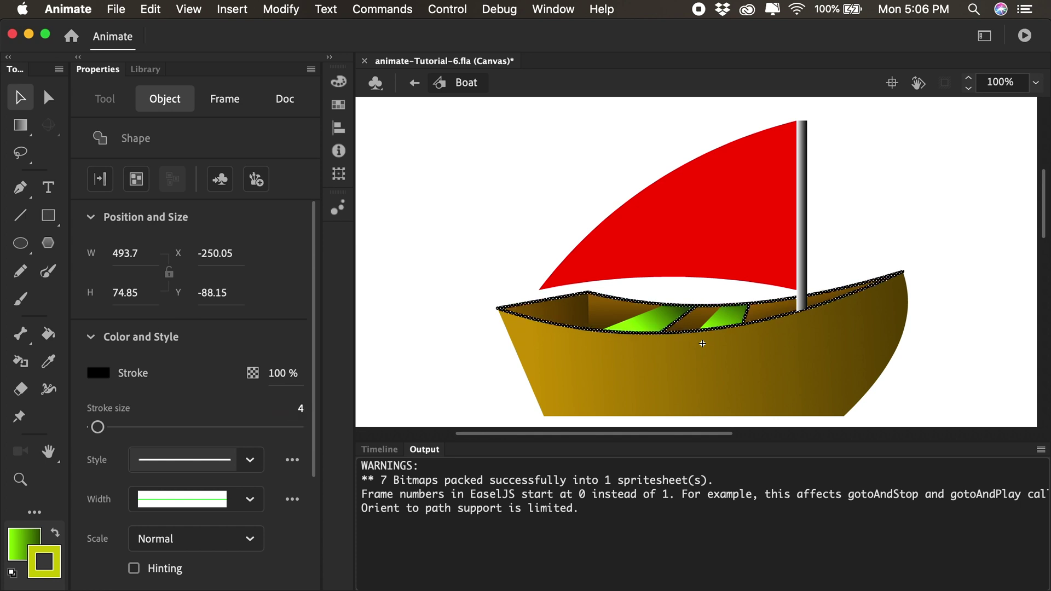
pyautogui.click(98, 372)
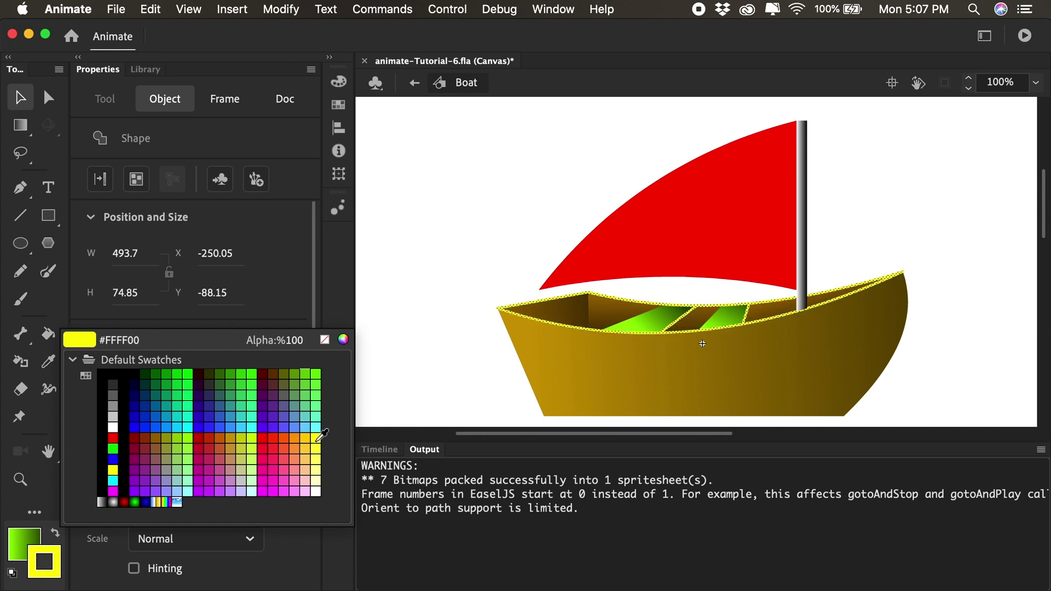
pyautogui.click(316, 439)
pyautogui.click(430, 369)
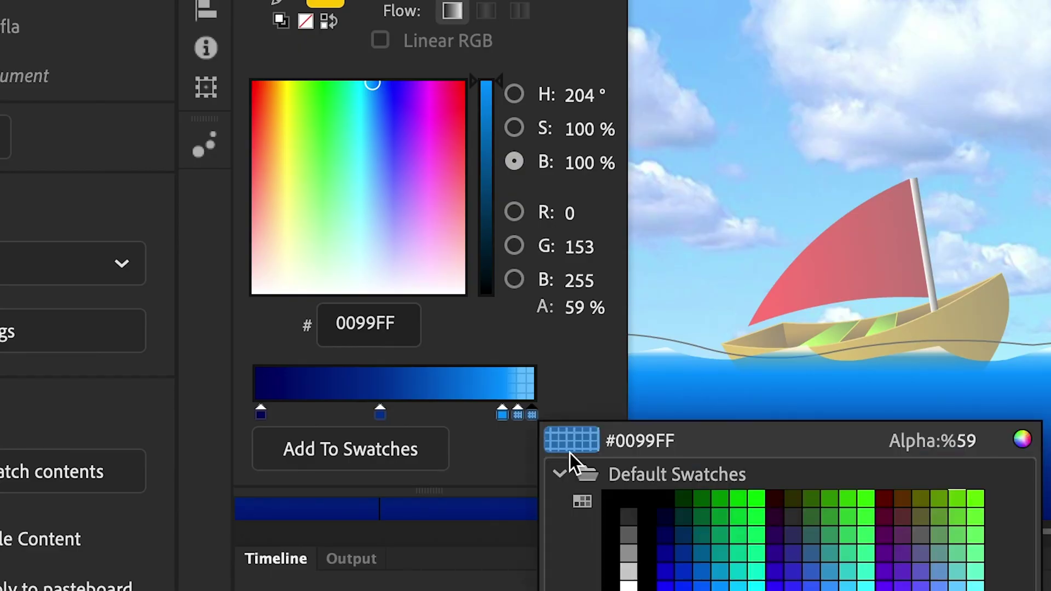
# Set the water gradient's rightmost stop to white #FFFFFF with alpha lowered to 54%.
pyautogui.click(633, 585)
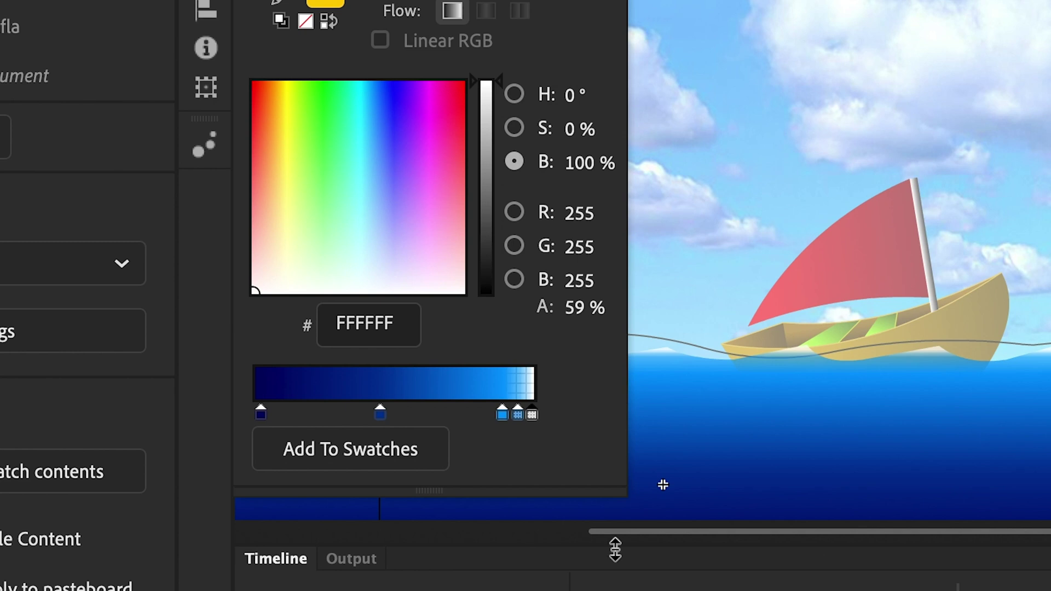
pyautogui.click(534, 412)
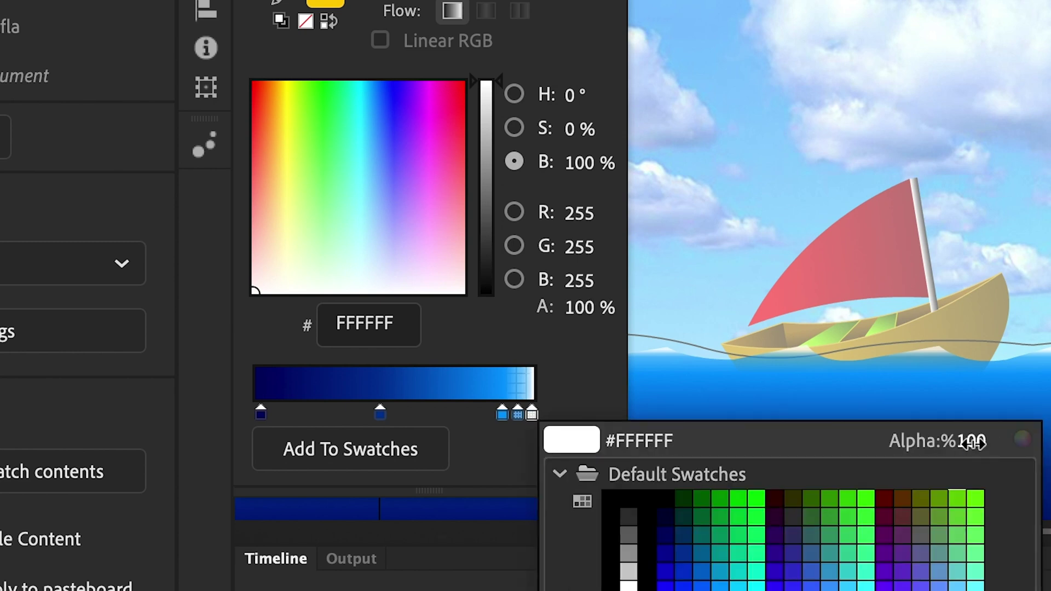
pyautogui.moveTo(972, 442); pyautogui.dragTo(921, 454)
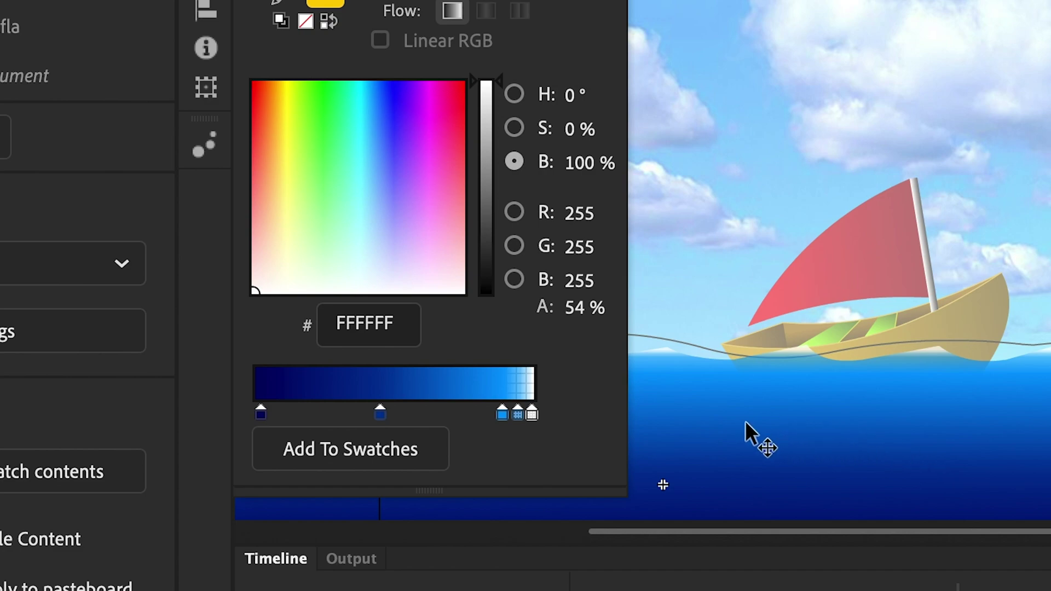